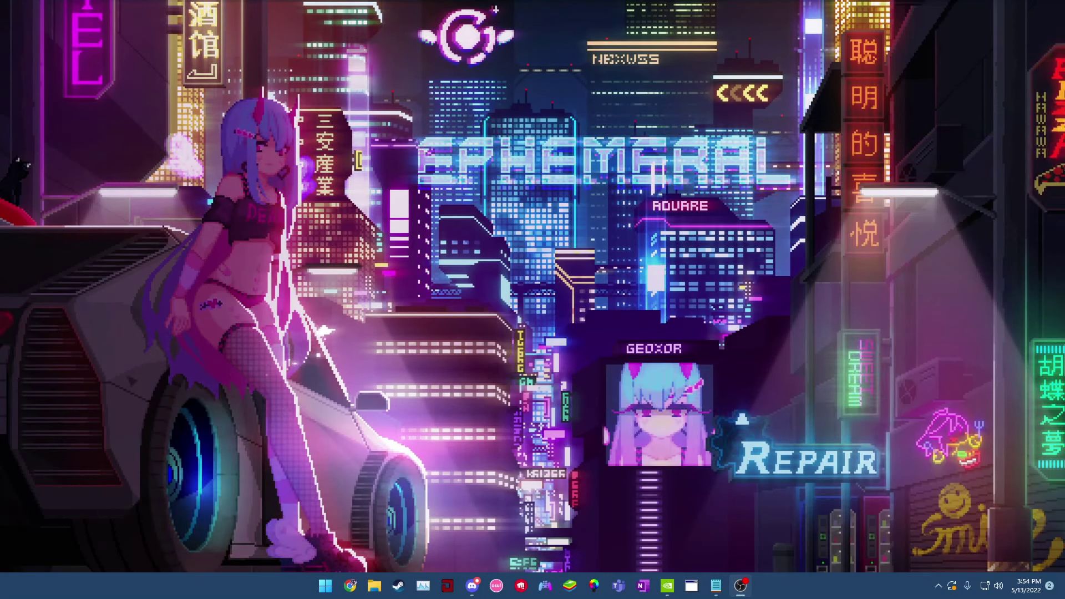
# - Launch NVIDIA Control Panel from the desktop's full context menu
pyautogui.rightClick(574, 354)
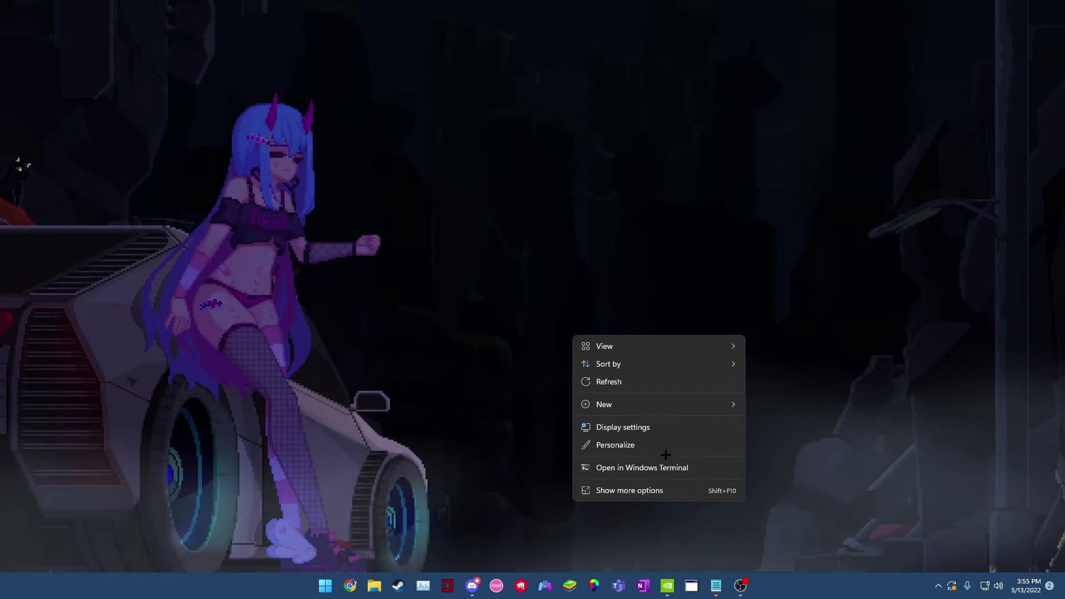
pyautogui.click(638, 490)
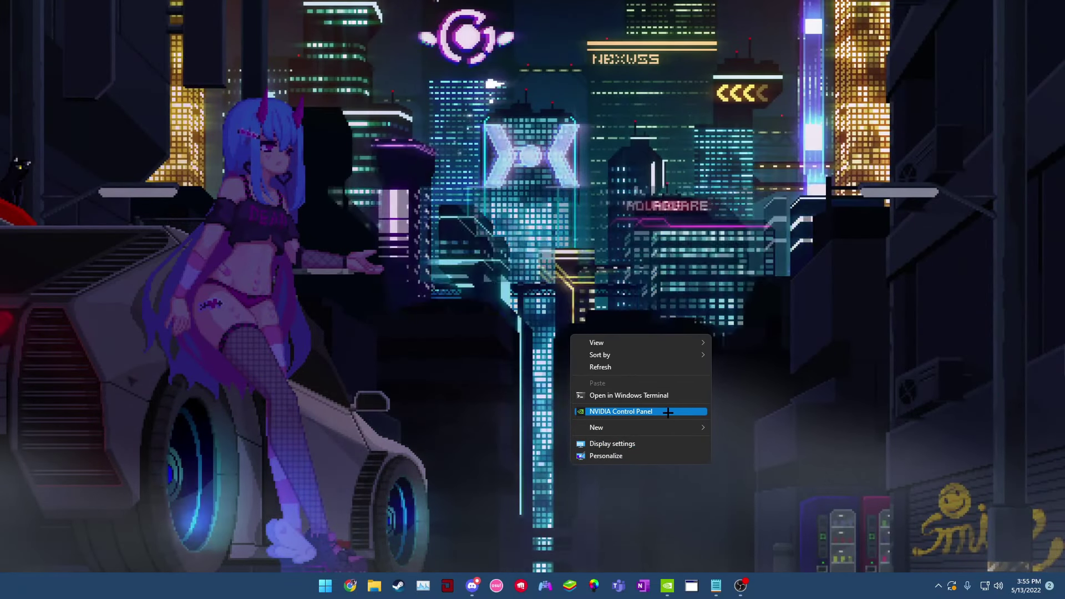
pyautogui.click(667, 413)
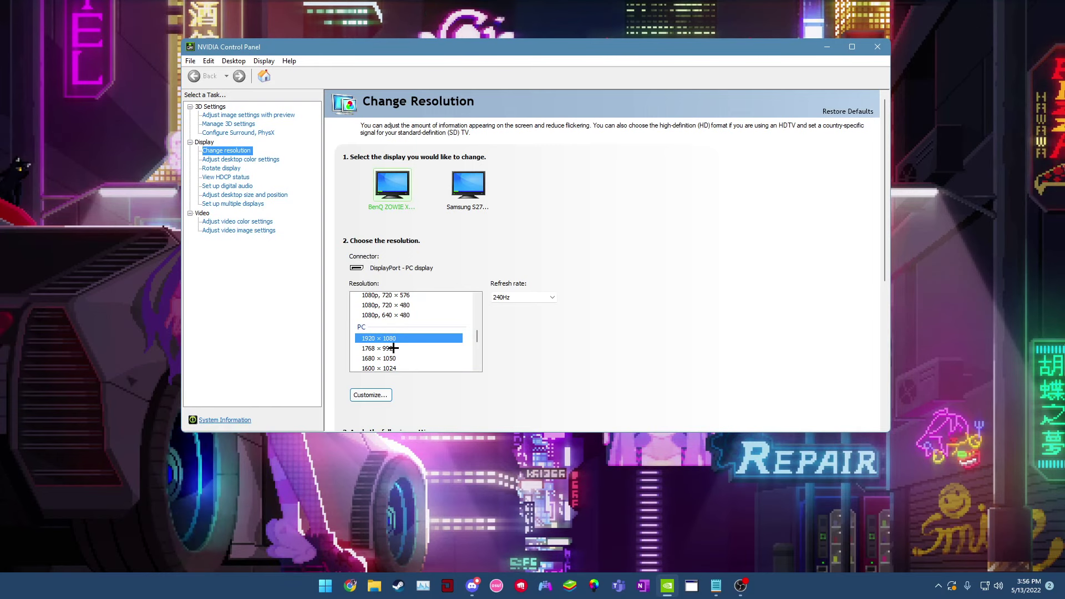
# - Scroll the Change Resolution list and open the Customize dialog of available PC resolutions
pyautogui.scroll(-1, 393, 347)
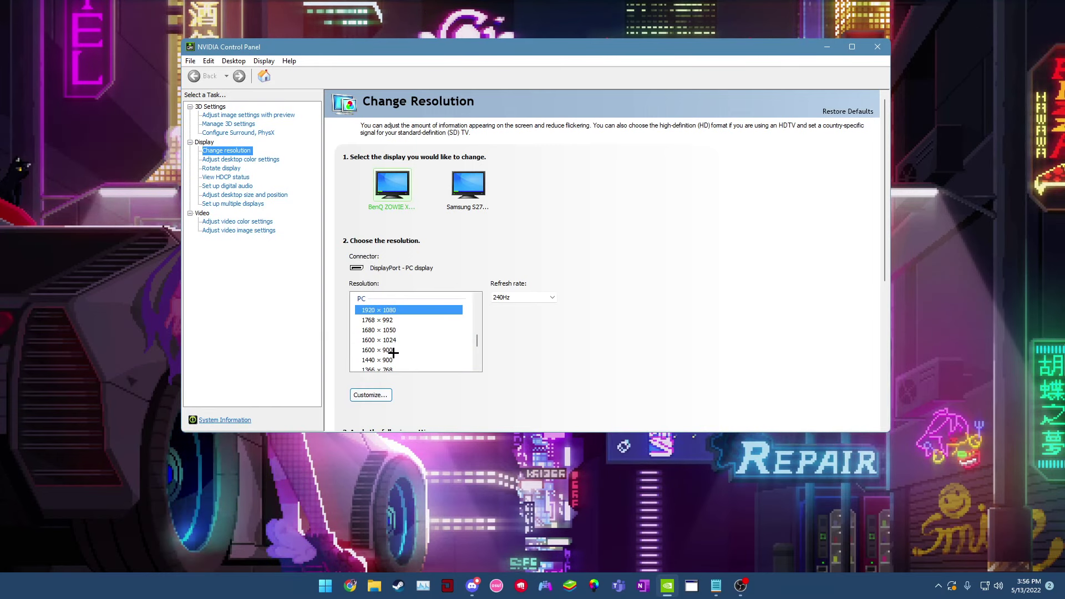
pyautogui.scroll(-2, 393, 351)
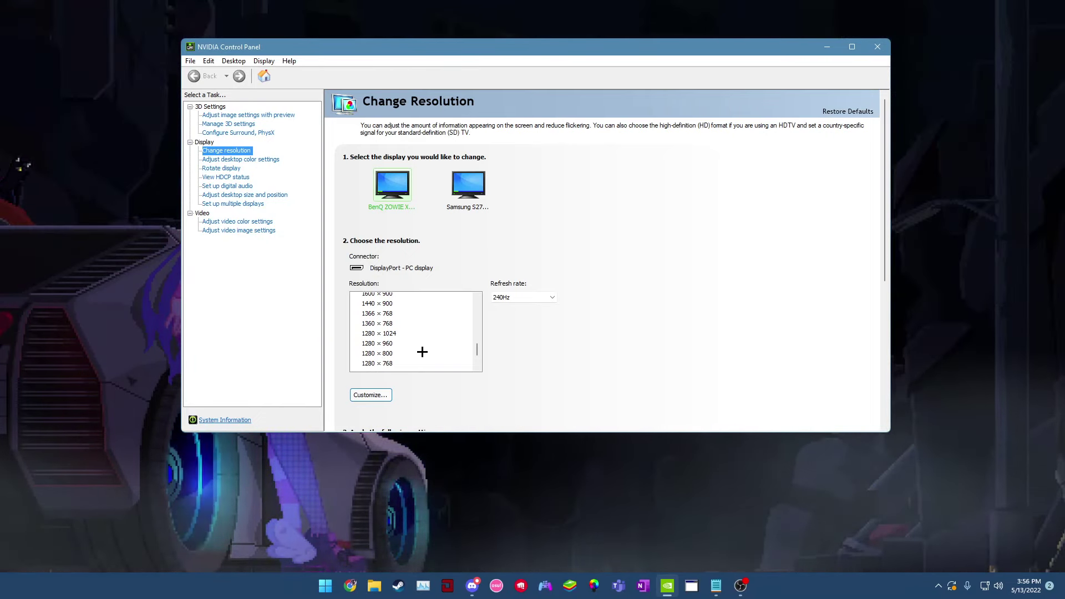
pyautogui.click(381, 392)
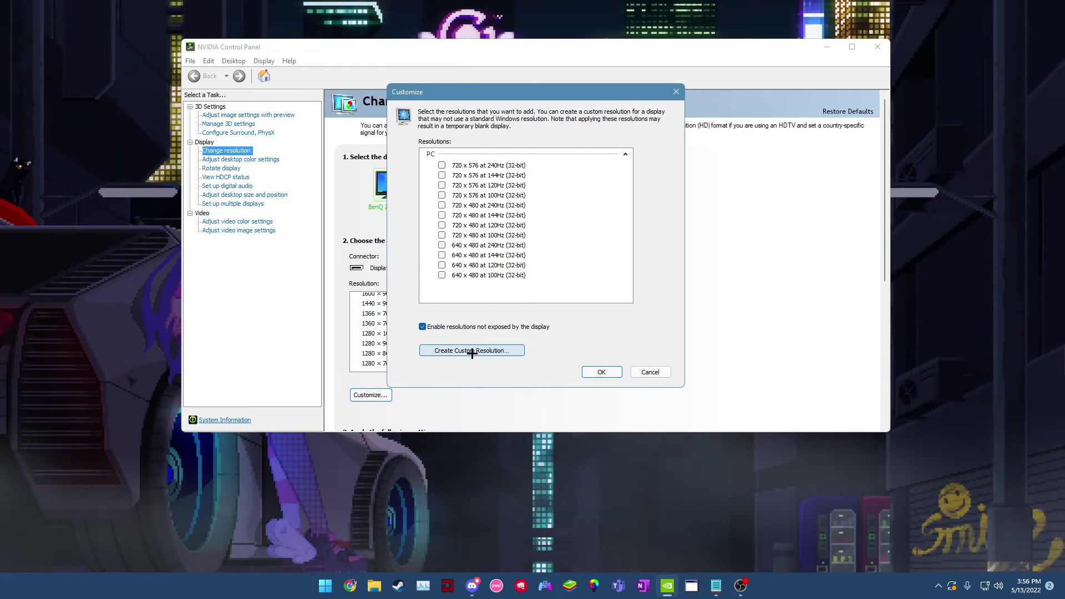
pyautogui.click(472, 351)
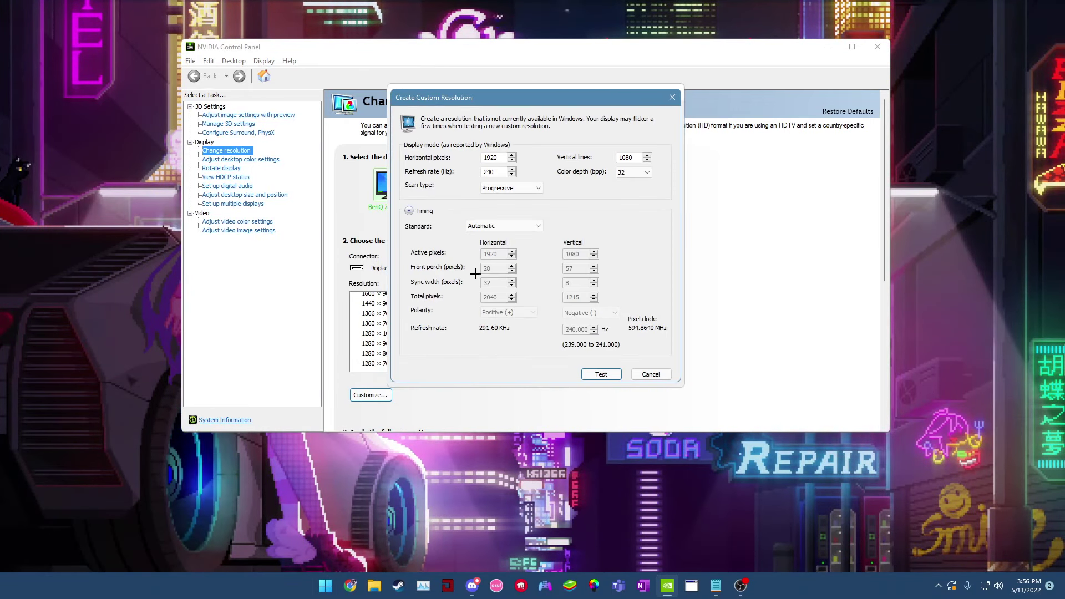
pyautogui.moveTo(633, 158); pyautogui.dragTo(625, 159)
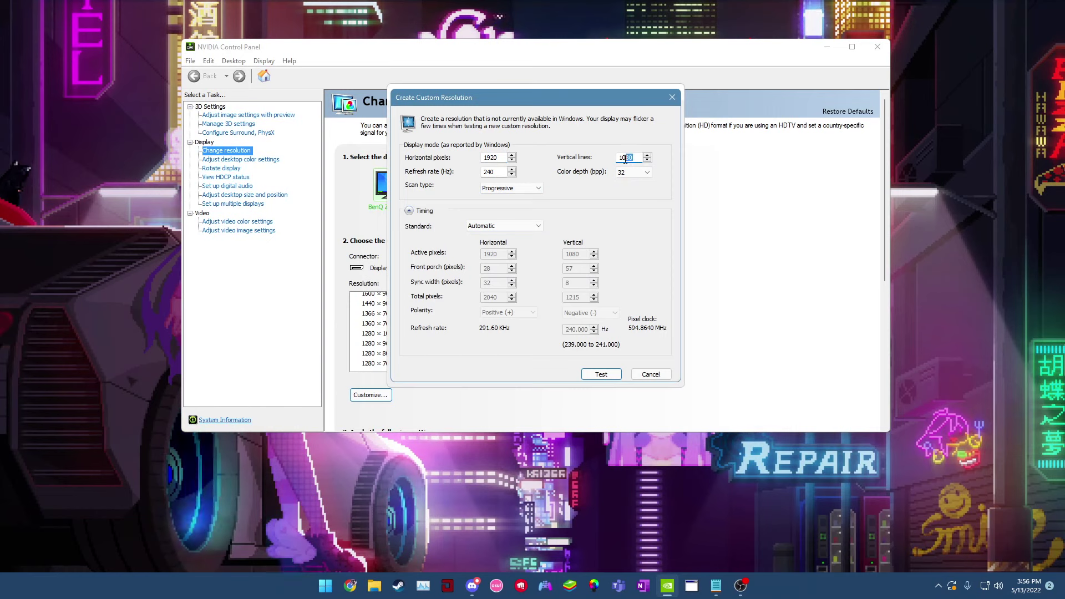
pyautogui.click(649, 374)
pyautogui.click(644, 371)
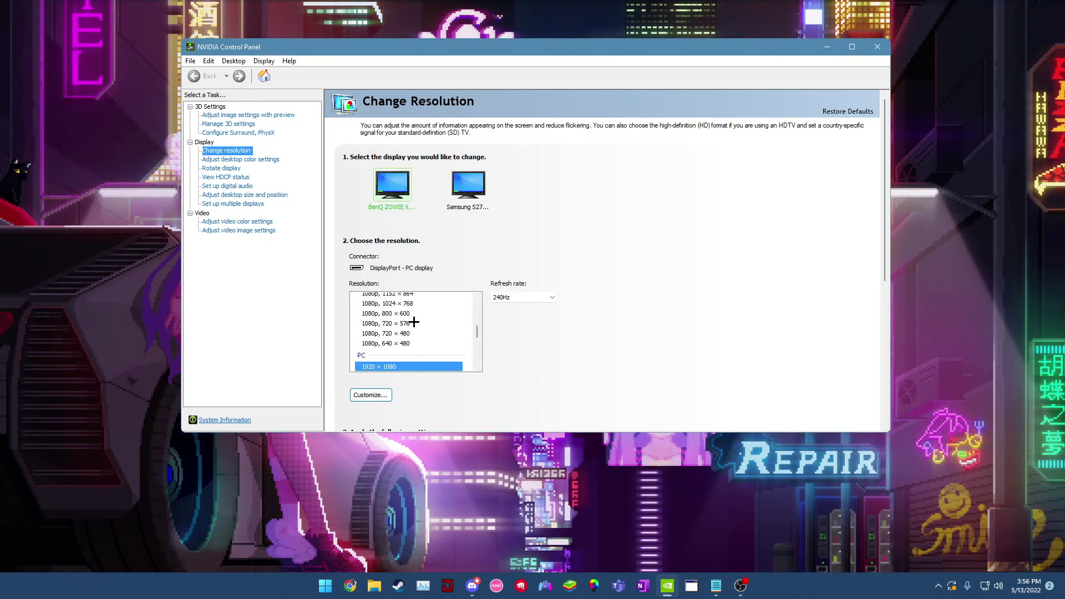
pyautogui.scroll(-2, 414, 330)
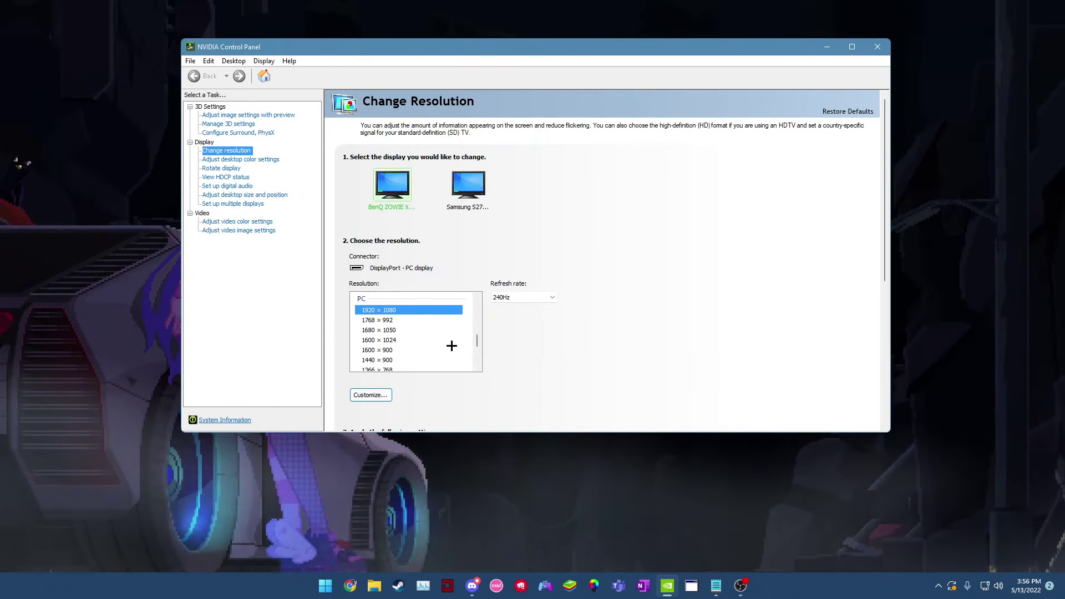
pyautogui.scroll(-1, 410, 344)
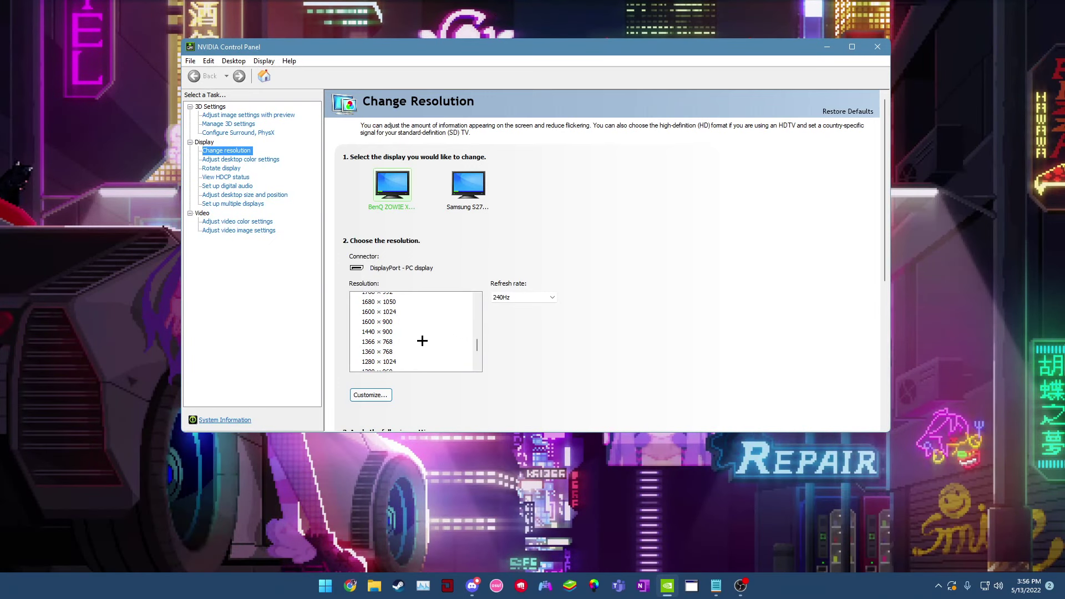
pyautogui.scroll(-1, 413, 340)
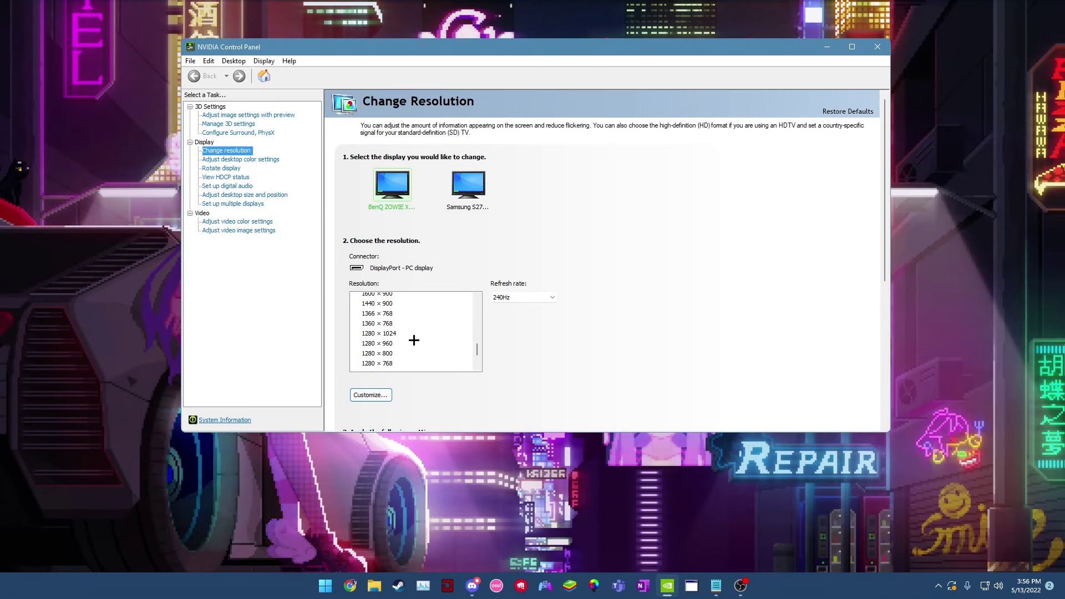
pyautogui.click(270, 200)
# - Keep desktop scaling performed on the GPU, and launch WinExplorer
pyautogui.scroll(-2, 423, 278)
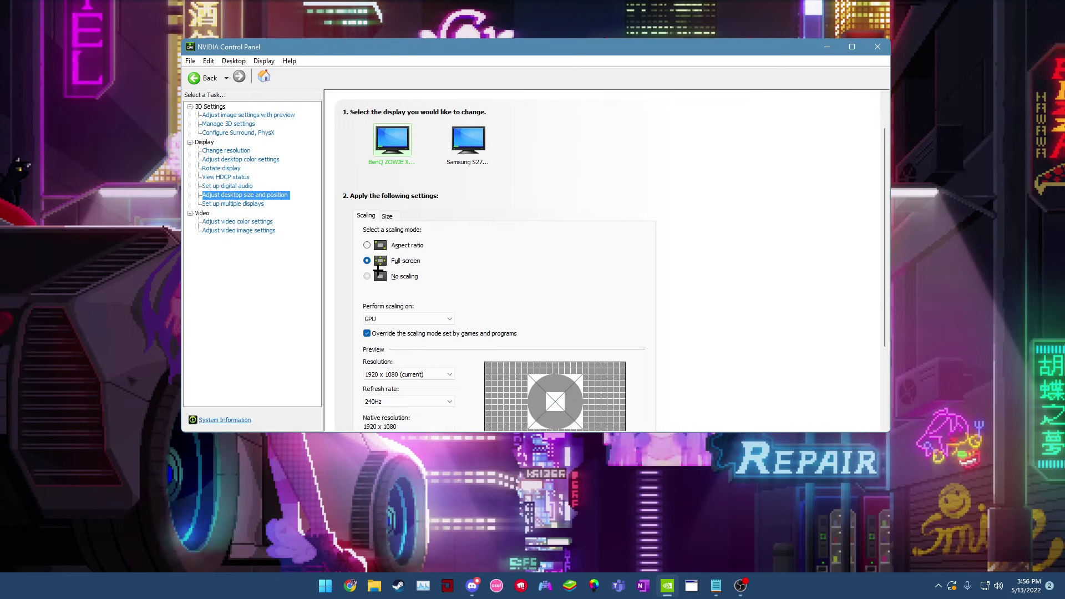
pyautogui.scroll(-1, 425, 261)
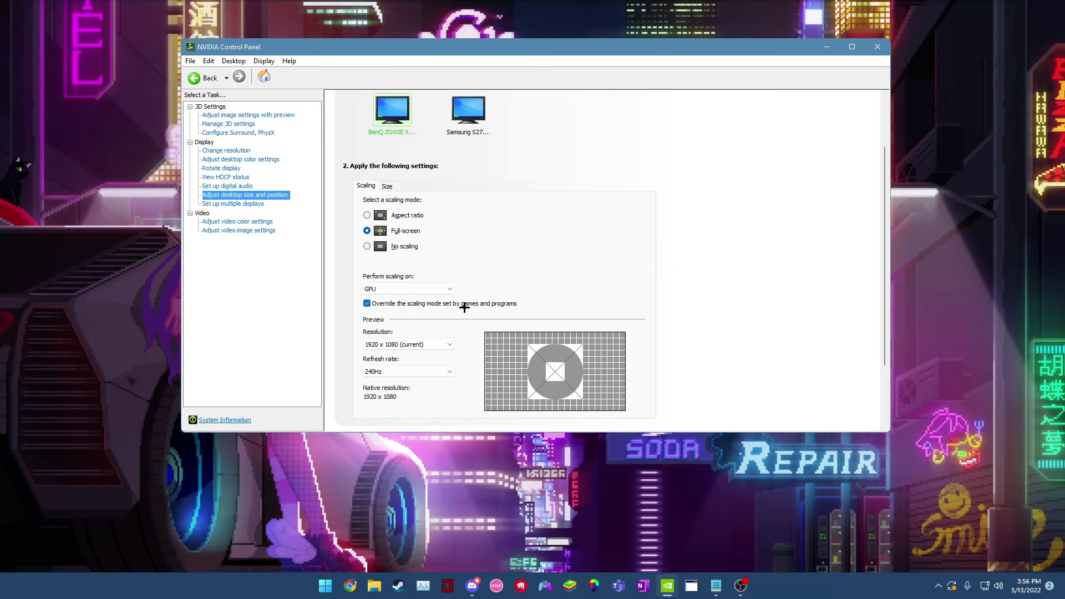
pyautogui.click(403, 288)
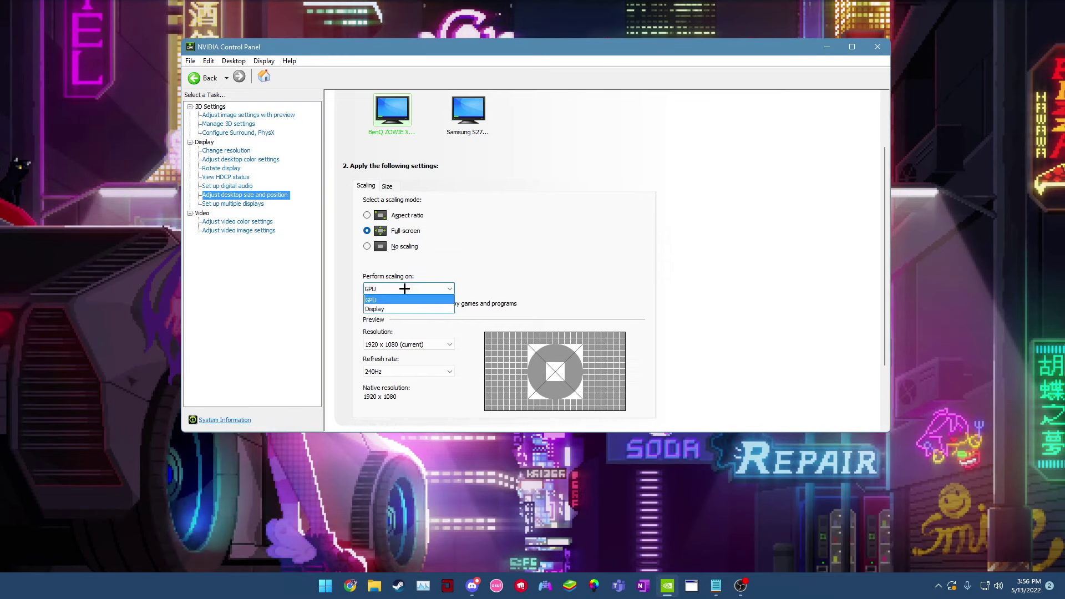
pyautogui.click(483, 259)
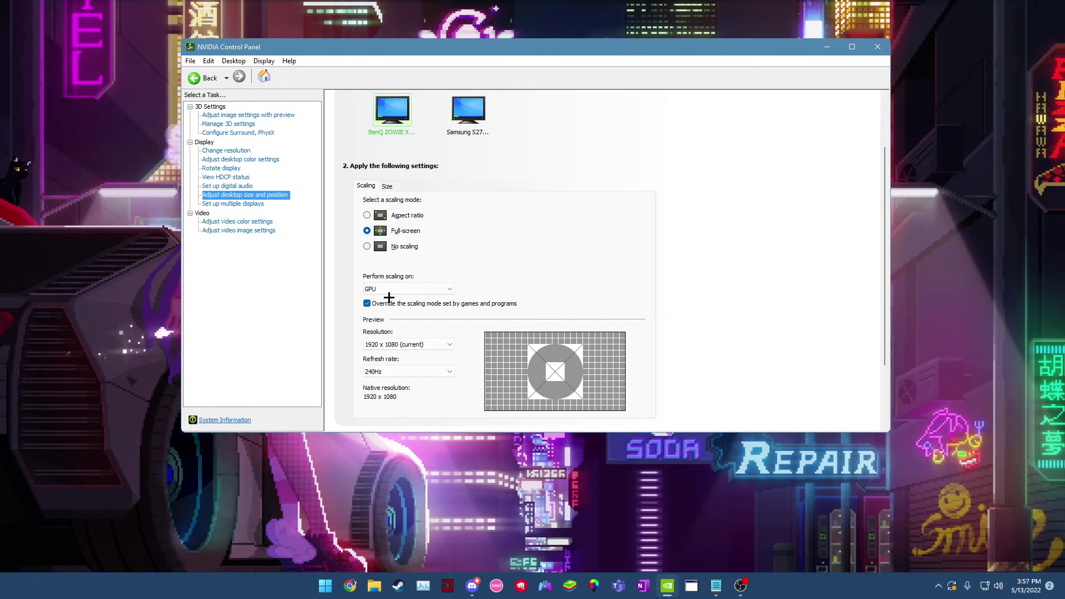
pyautogui.click(691, 585)
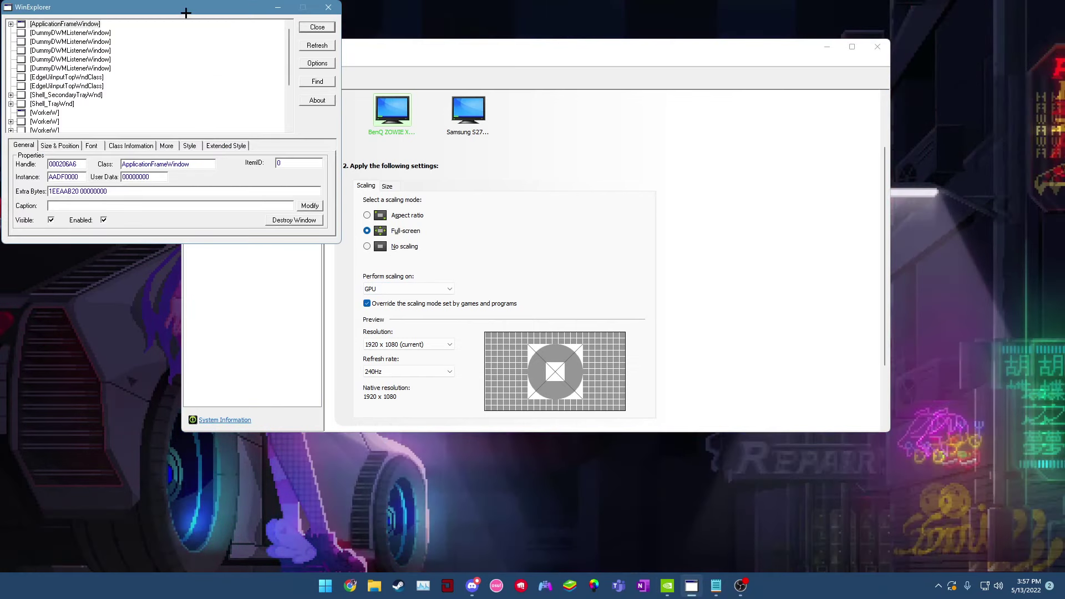
pyautogui.moveTo(204, 12); pyautogui.dragTo(678, 80)
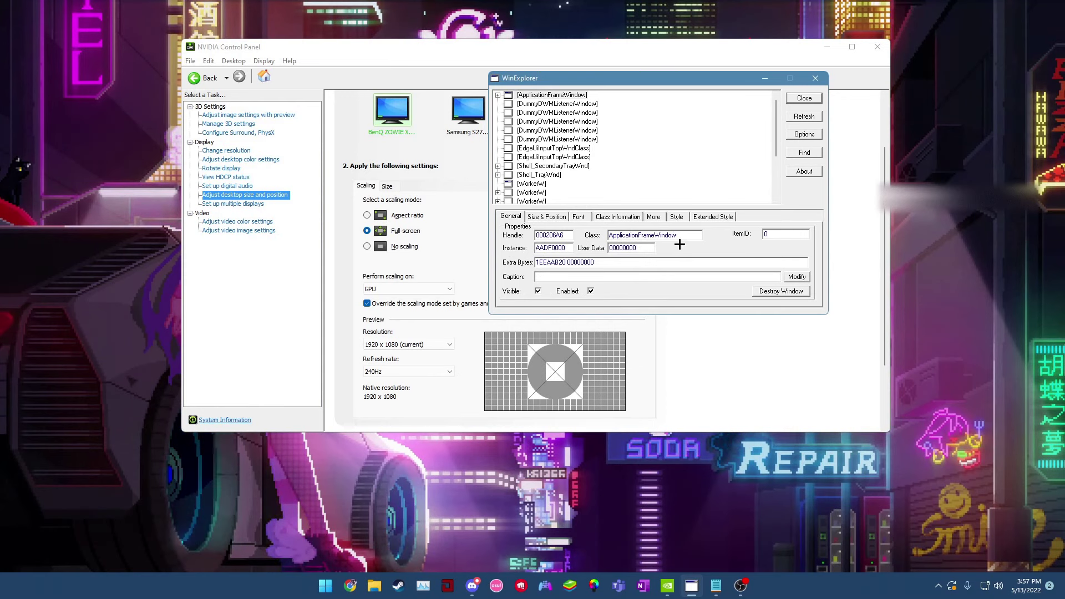
pyautogui.click(599, 399)
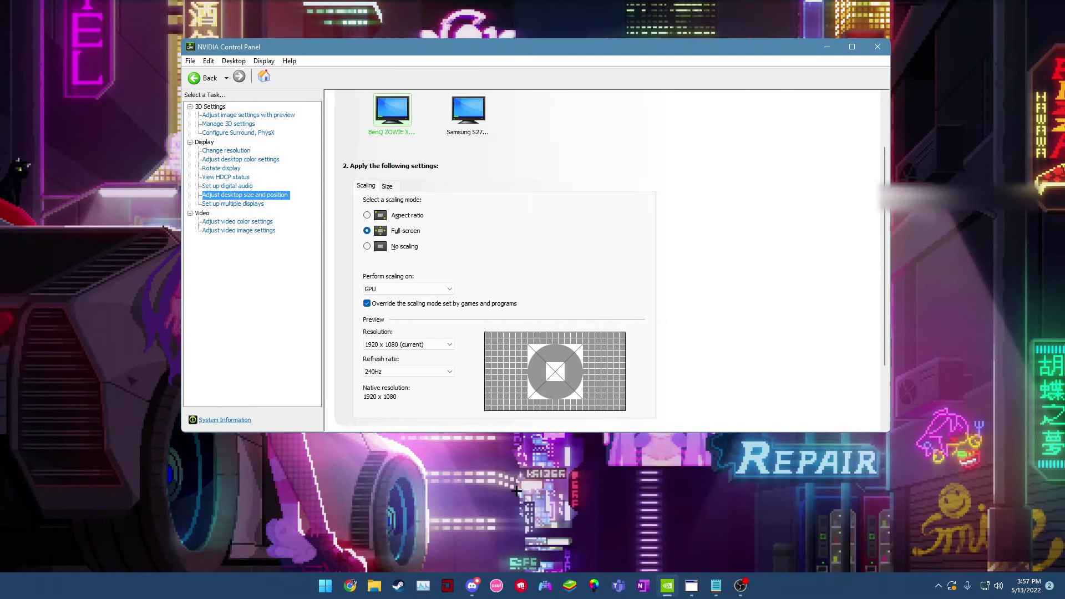
# - Open Run from Start search, centre it, and run %appdata% to open AppData Roaming
pyautogui.press('super+r')
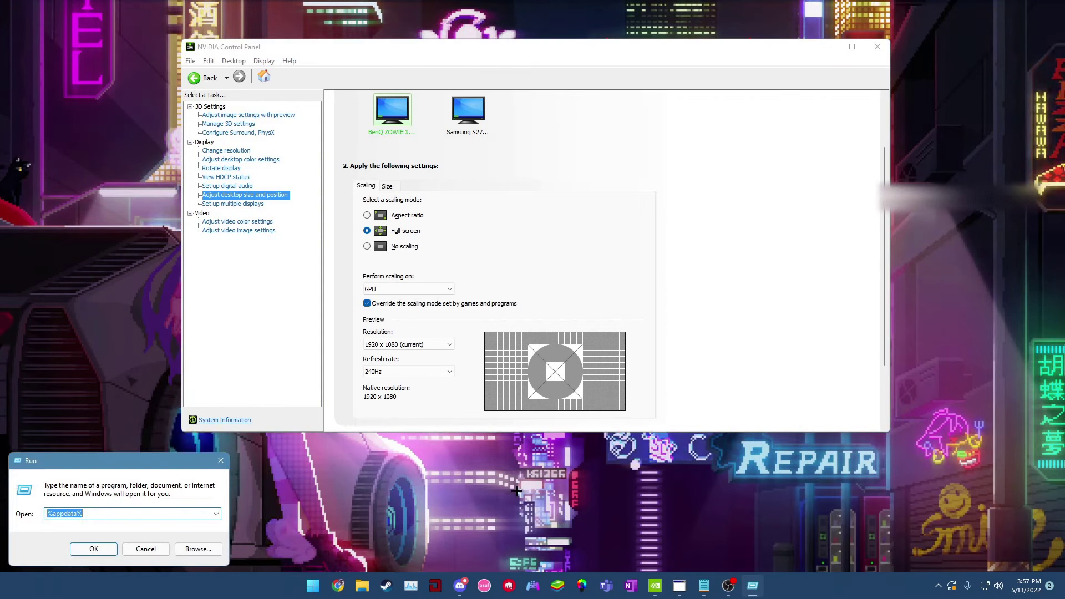
pyautogui.press('Escape')
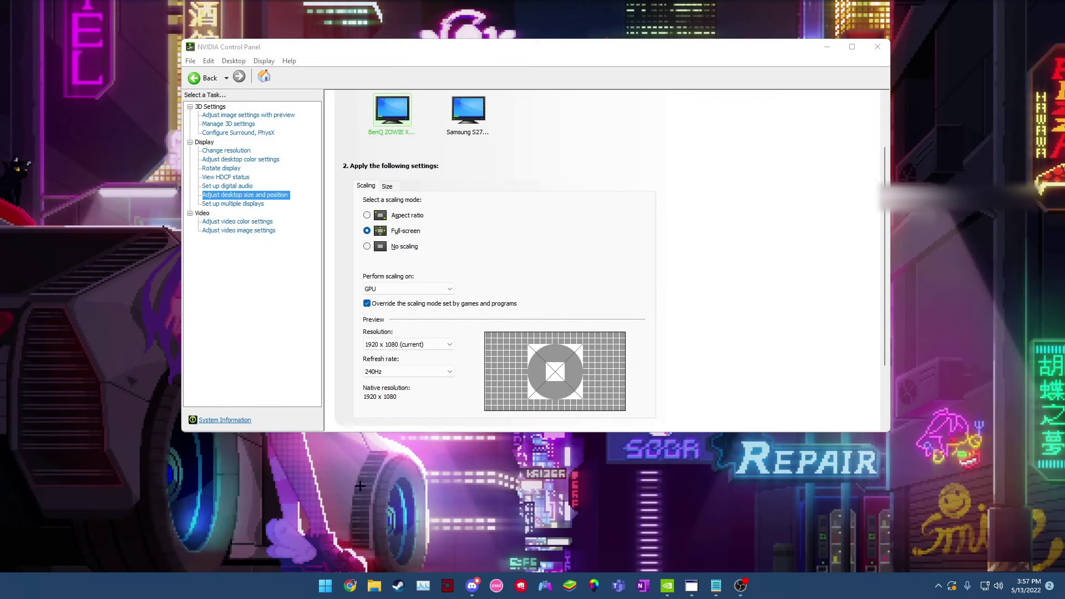
pyautogui.press('super')
pyautogui.click(566, 194)
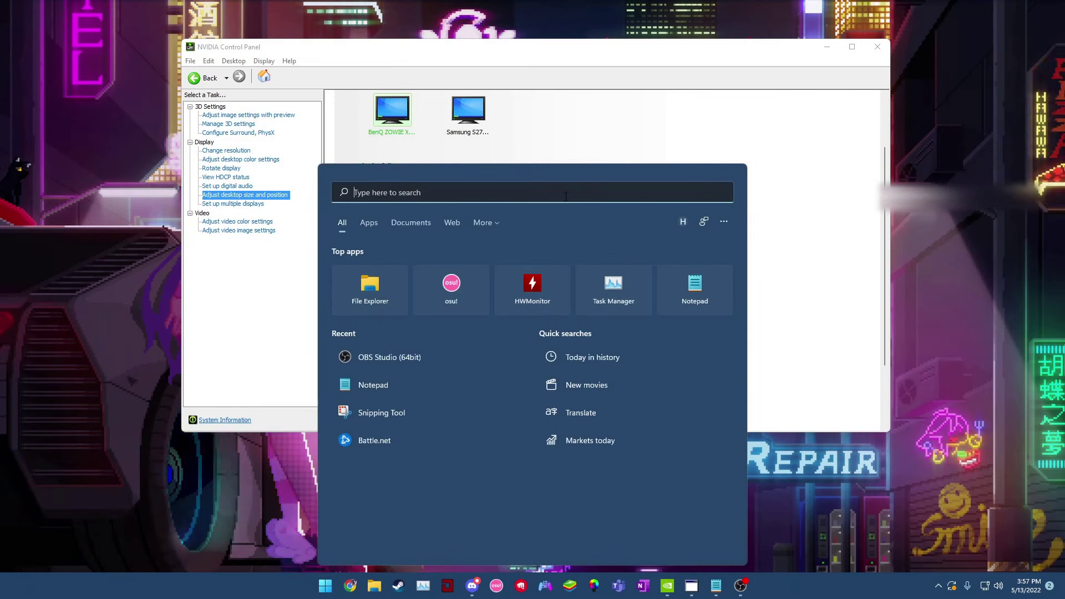
pyautogui.write('run')
pyautogui.press('Return')
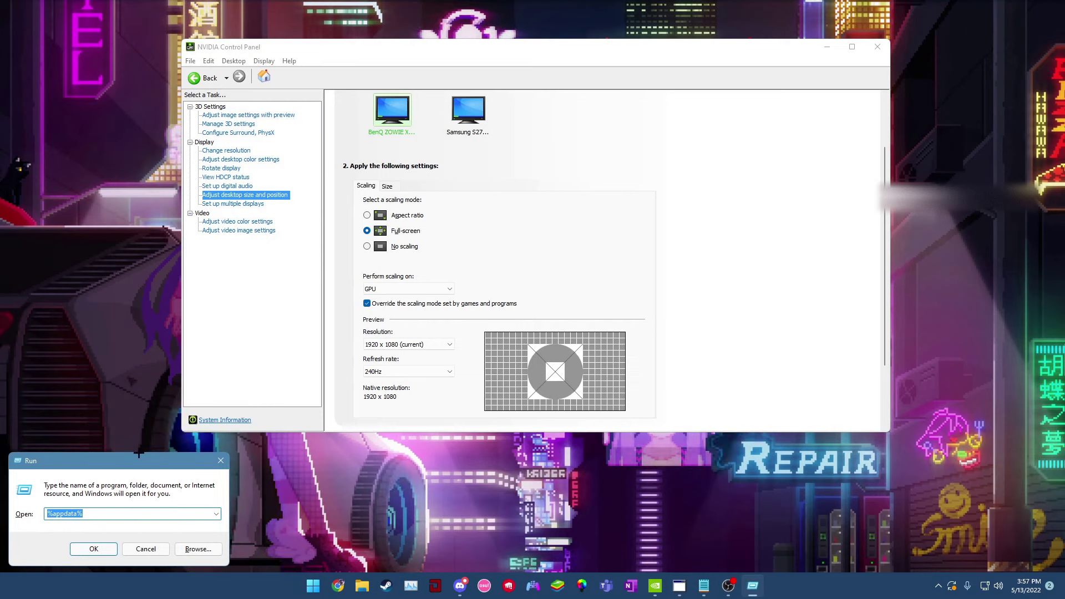
pyautogui.moveTo(361, 304); pyautogui.dragTo(481, 307)
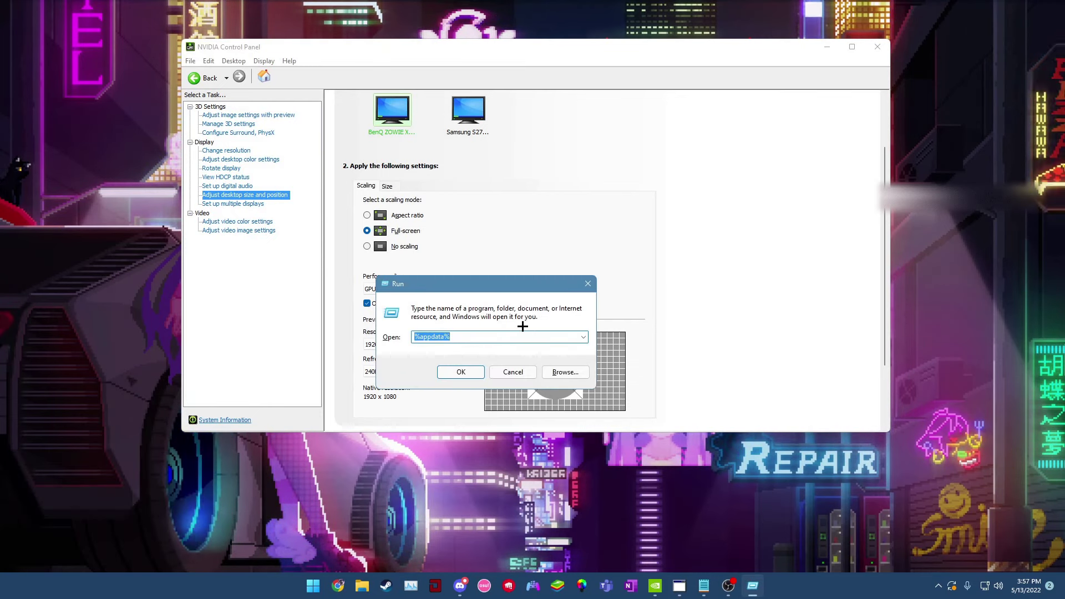
pyautogui.write('%appda')
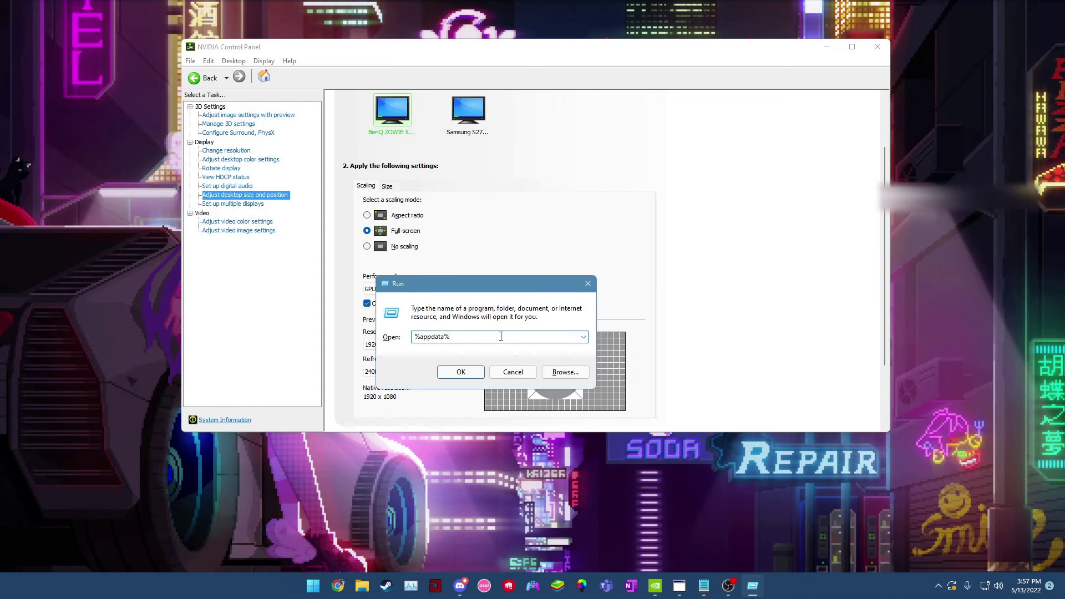
pyautogui.write('ta%')
pyautogui.press('Return')
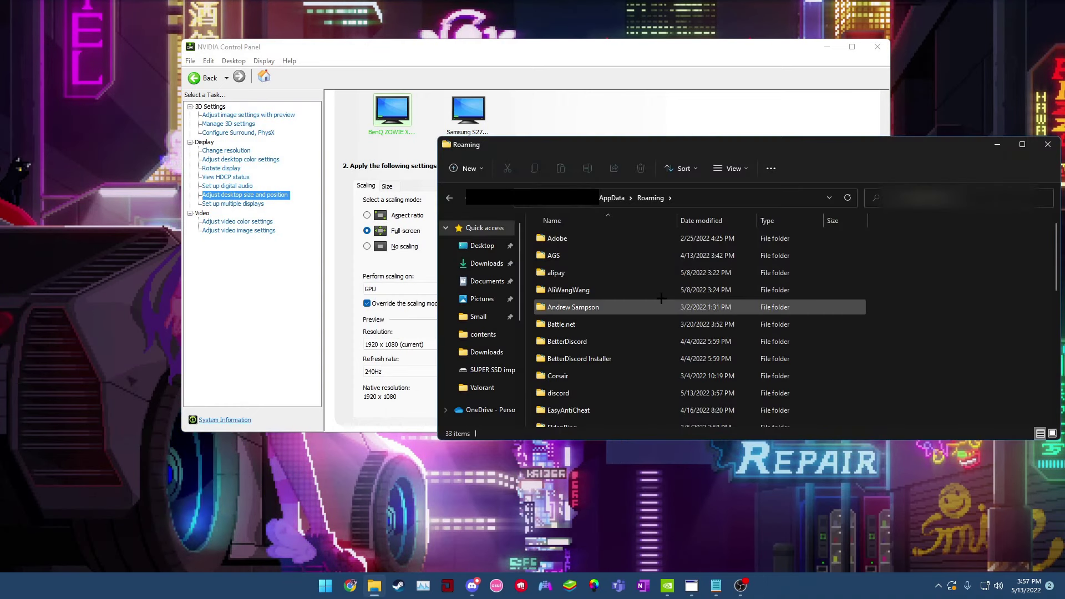
# - Navigate AppData > Local > VALORANT > Saved > Config > first folder > Windows
pyautogui.click(612, 201)
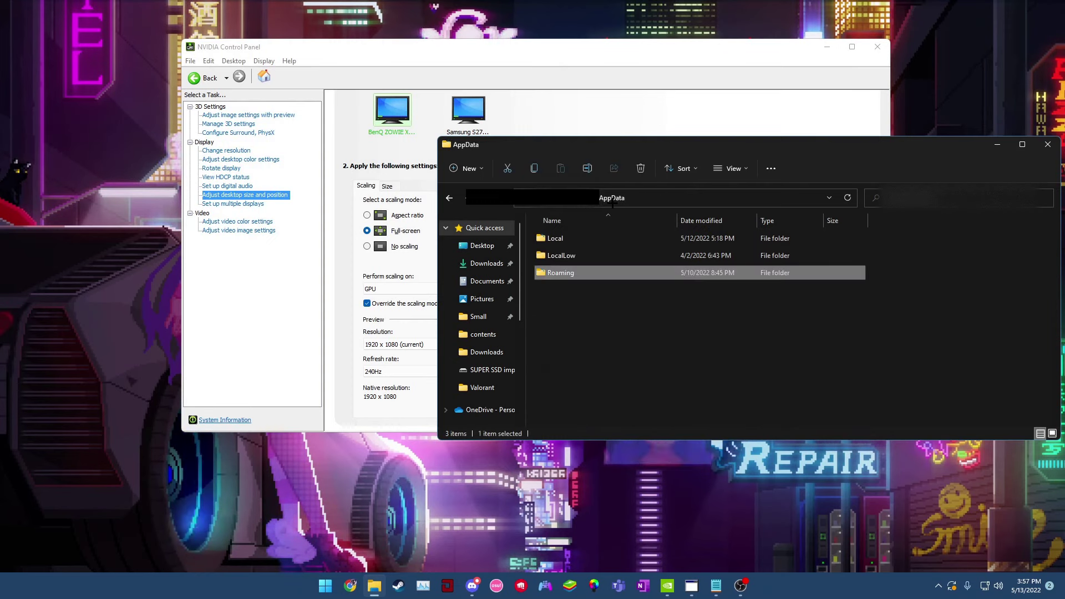
pyautogui.doubleClick(595, 235)
pyautogui.scroll(-5, 573, 333)
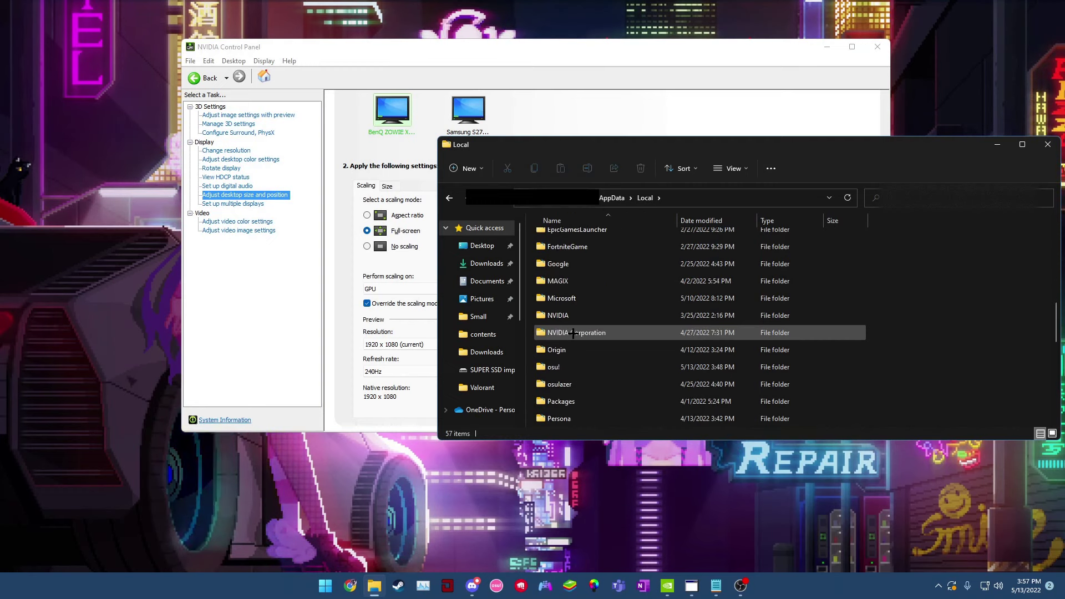
pyautogui.scroll(-8, 572, 333)
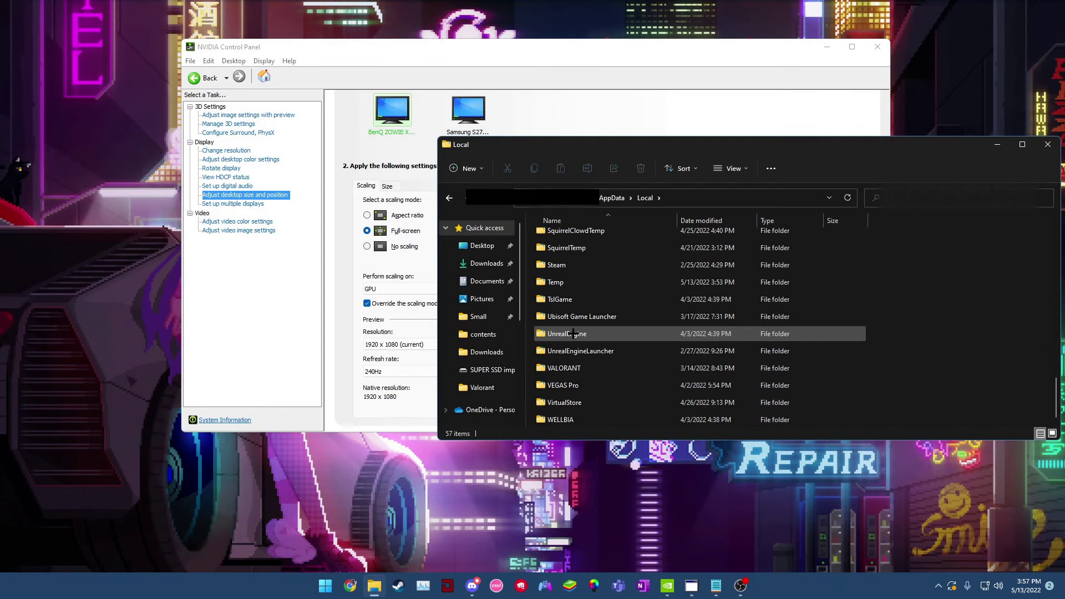
pyautogui.doubleClick(571, 368)
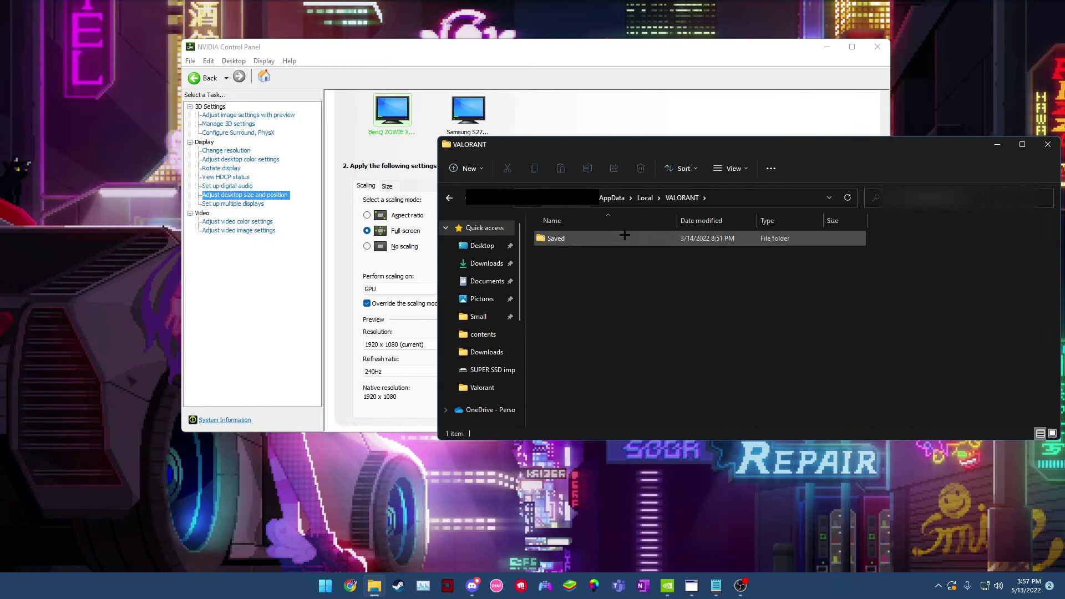
pyautogui.doubleClick(606, 237)
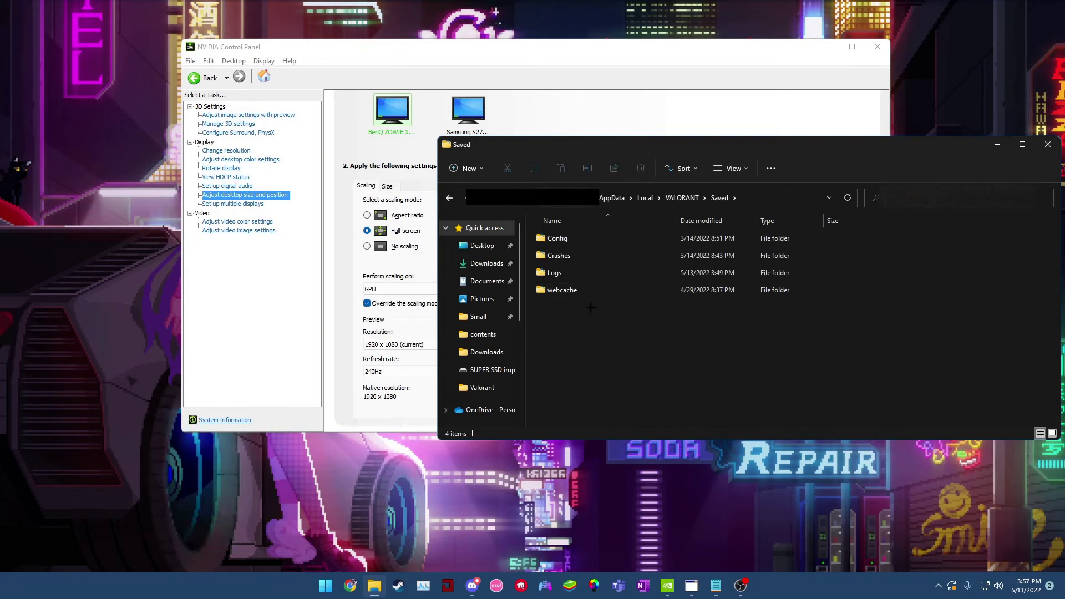
pyautogui.doubleClick(610, 238)
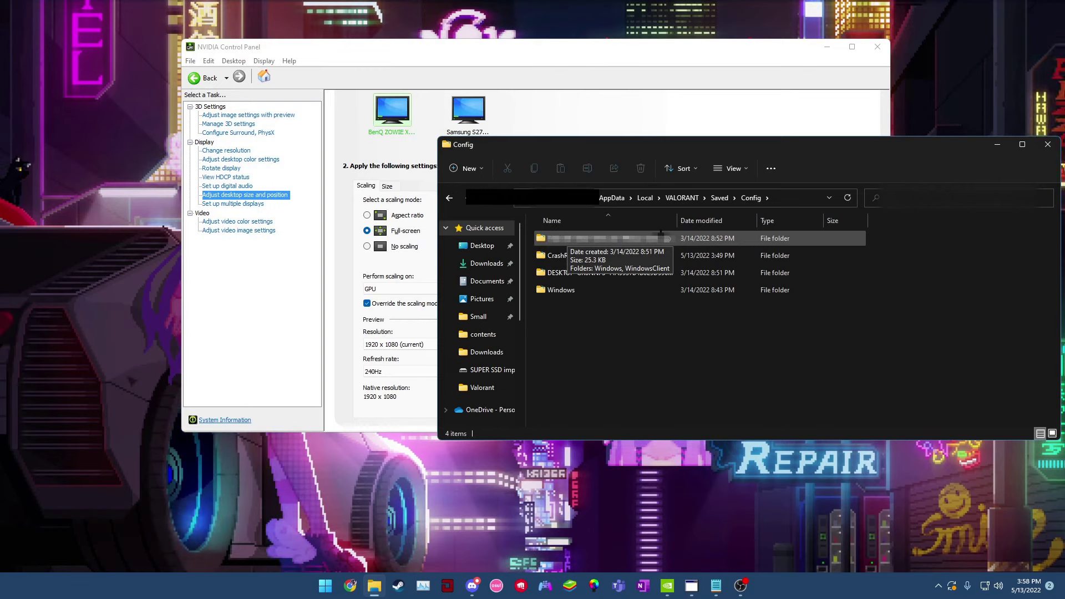
pyautogui.doubleClick(618, 237)
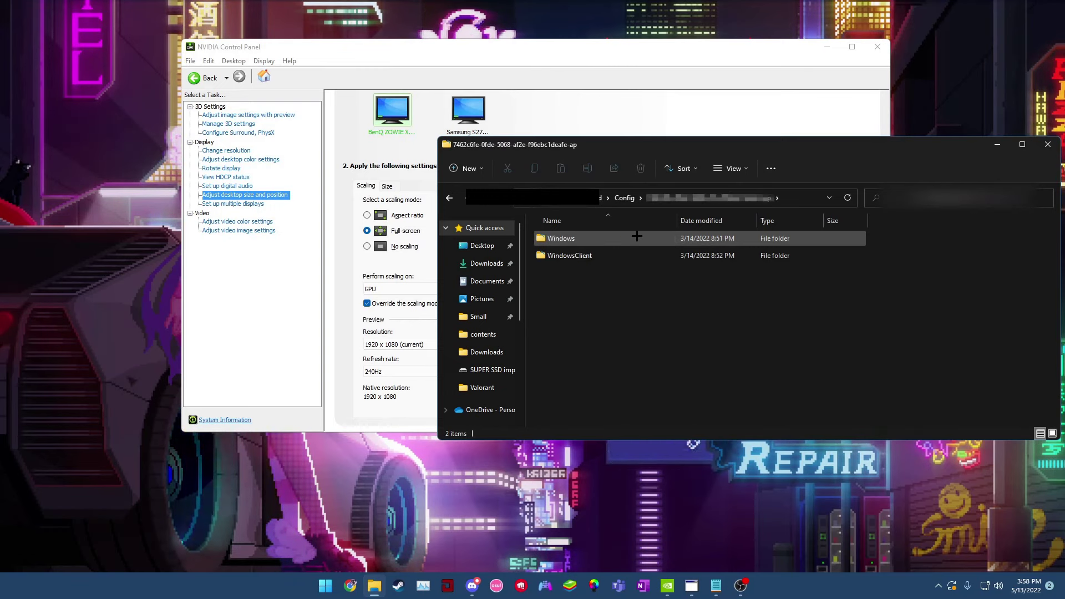
pyautogui.doubleClick(605, 237)
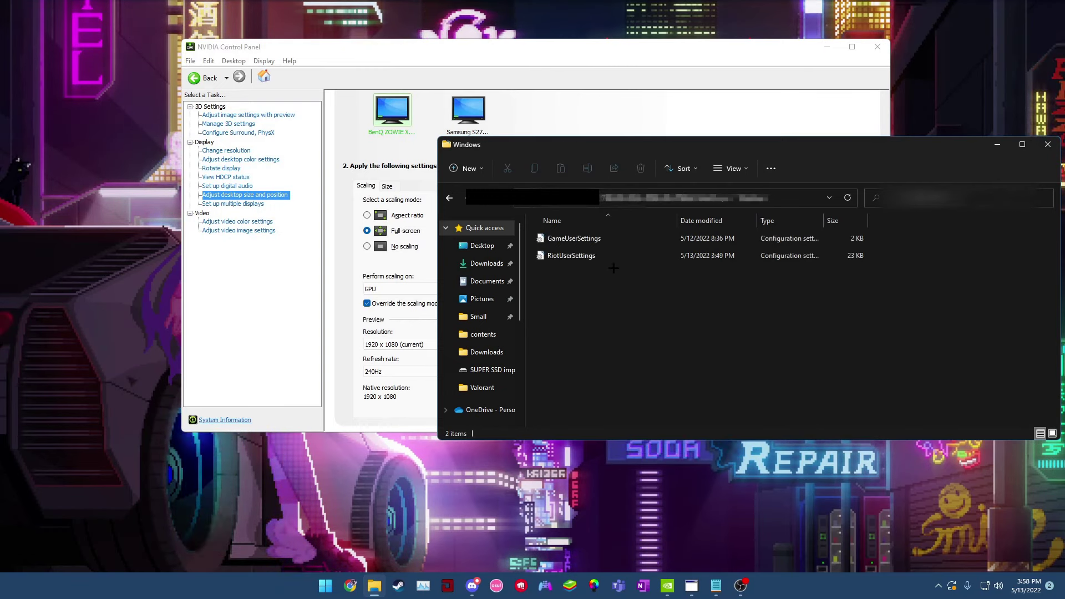
pyautogui.doubleClick(637, 239)
pyautogui.moveTo(612, 98); pyautogui.dragTo(444, 98)
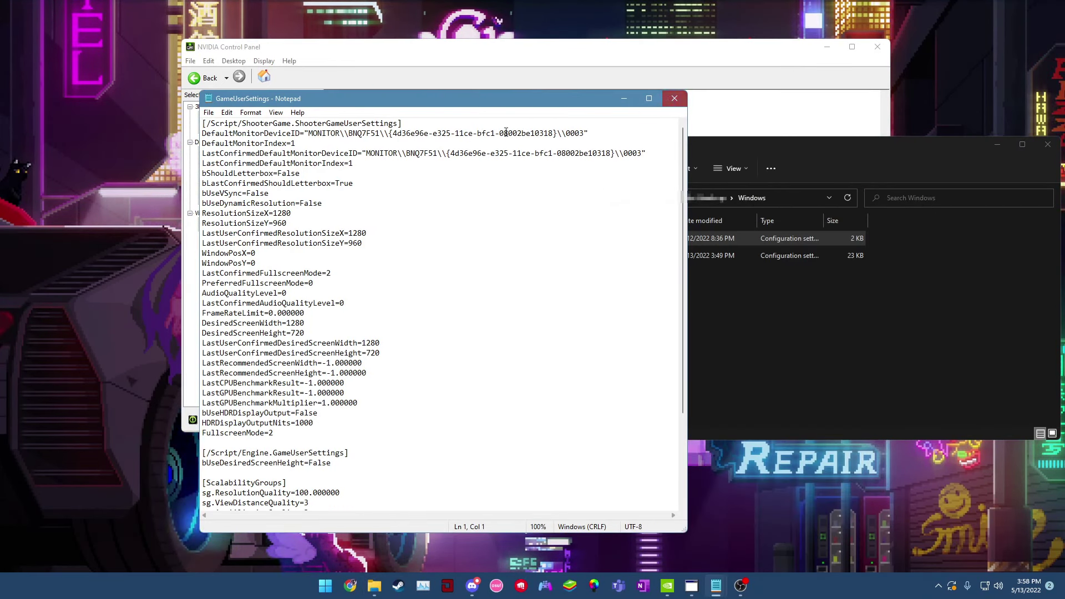
pyautogui.click(675, 98)
pyautogui.rightClick(604, 239)
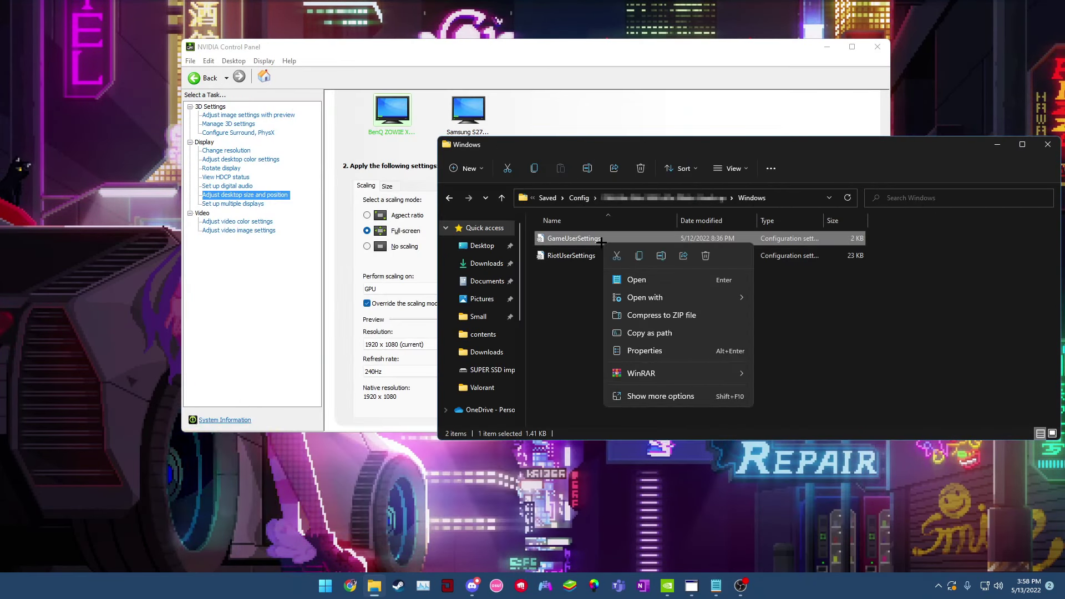
pyautogui.moveTo(660, 296)
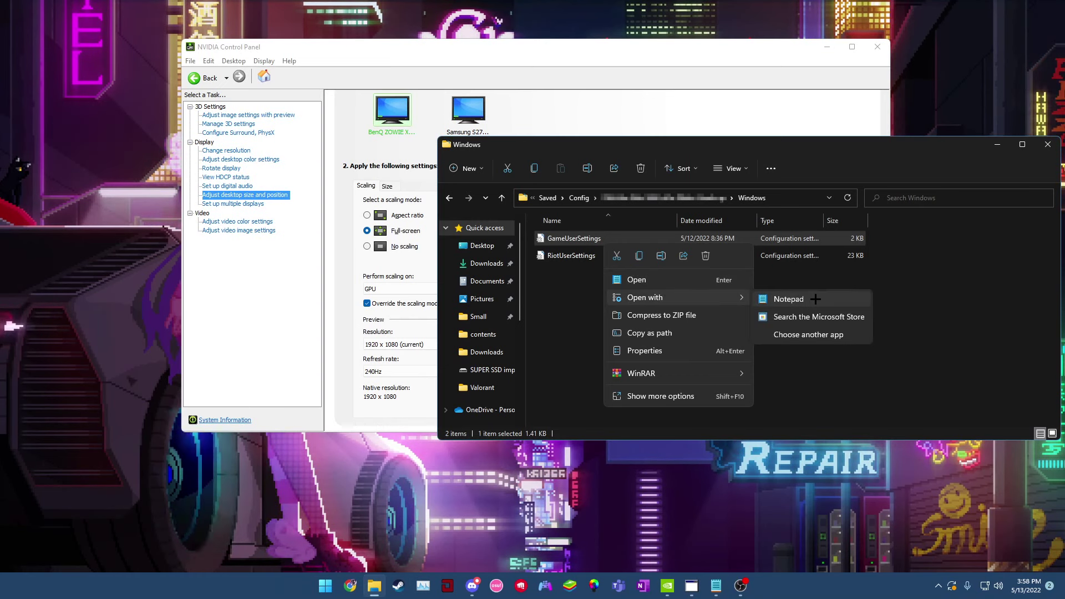
pyautogui.click(776, 361)
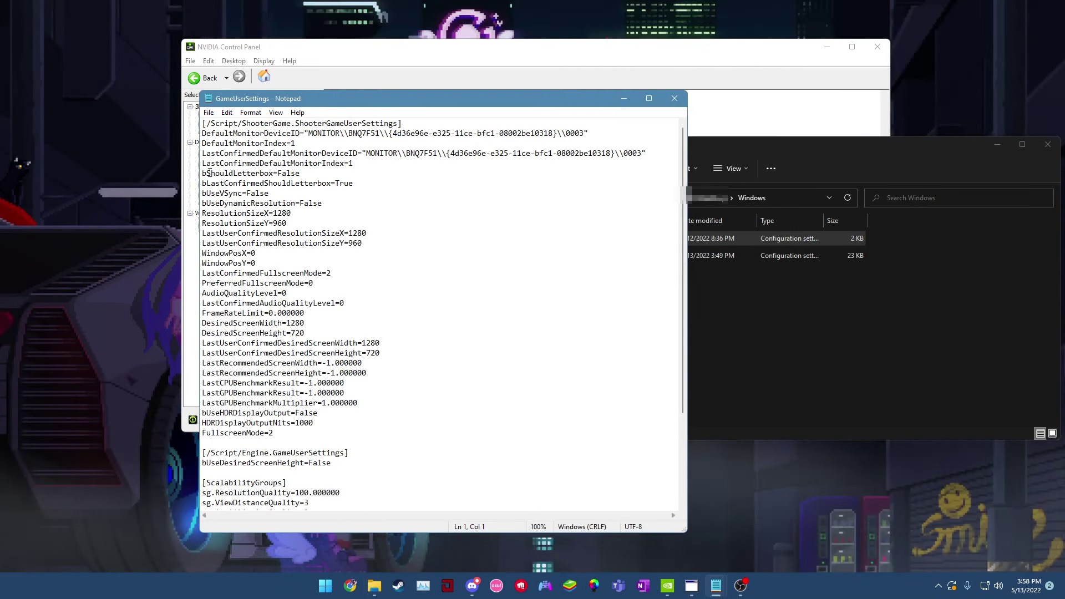
pyautogui.moveTo(201, 173); pyautogui.dragTo(270, 173)
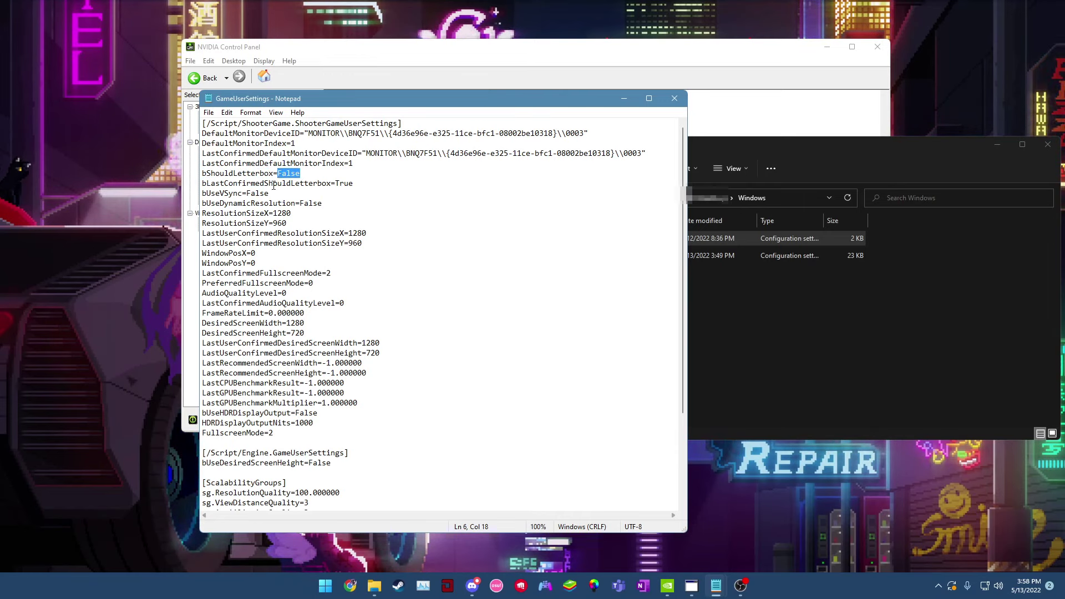
pyautogui.hotkey('ctrl', 'shift', 's')
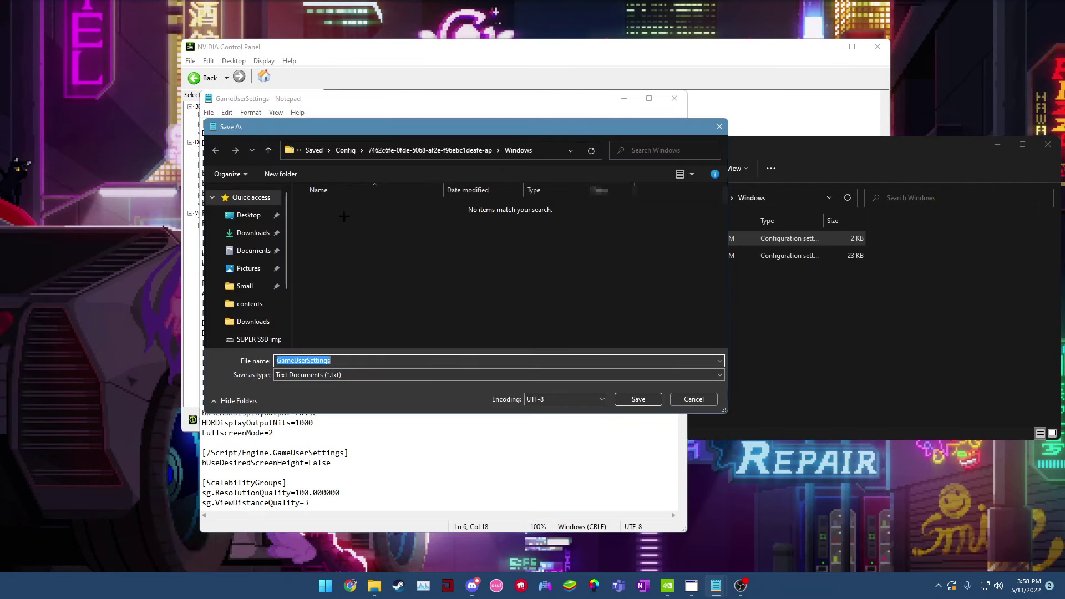
pyautogui.click(690, 400)
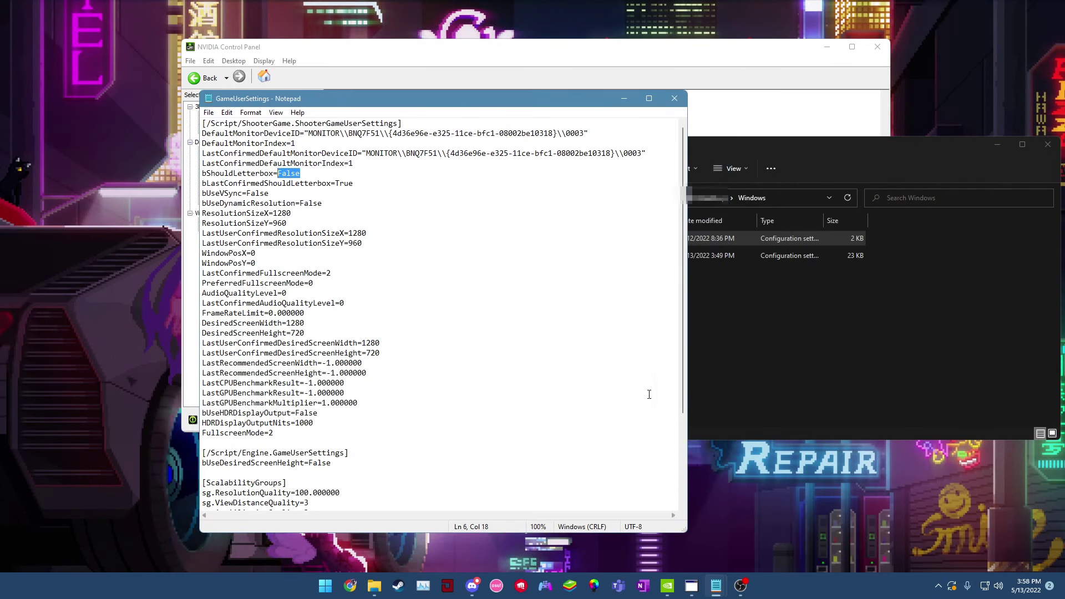
pyautogui.click(675, 102)
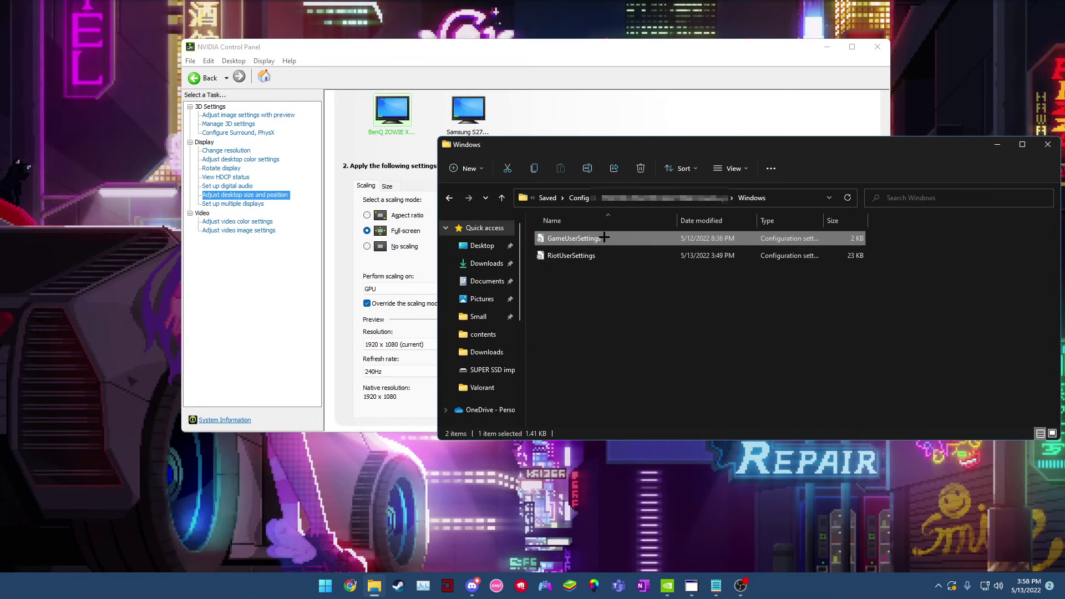
# - Confirm GameUserSettings is Read-only in its Properties, then close the Explorer window
pyautogui.rightClick(604, 238)
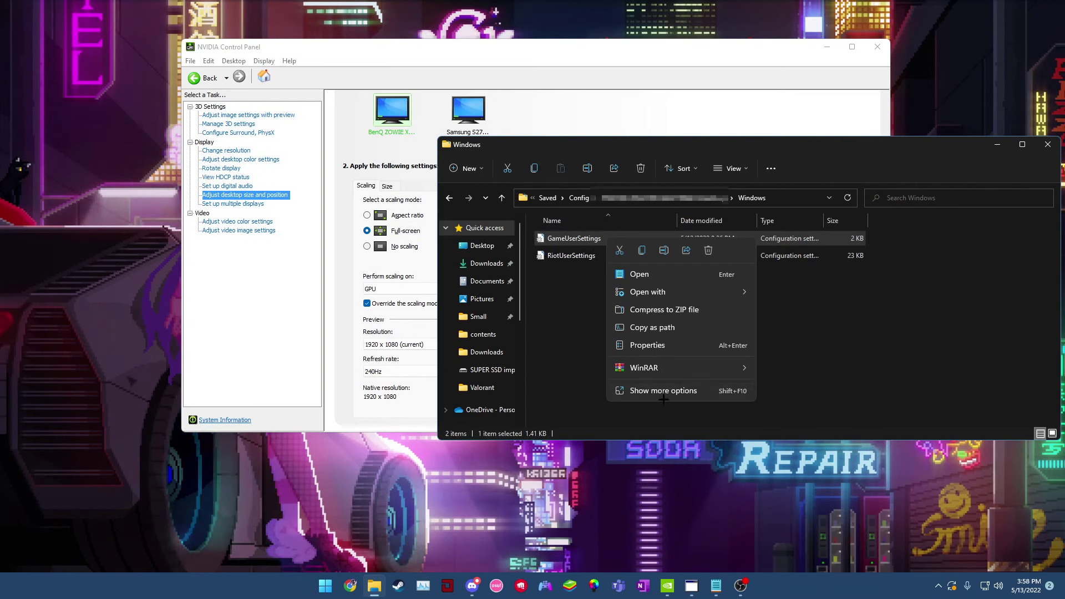
pyautogui.click(675, 344)
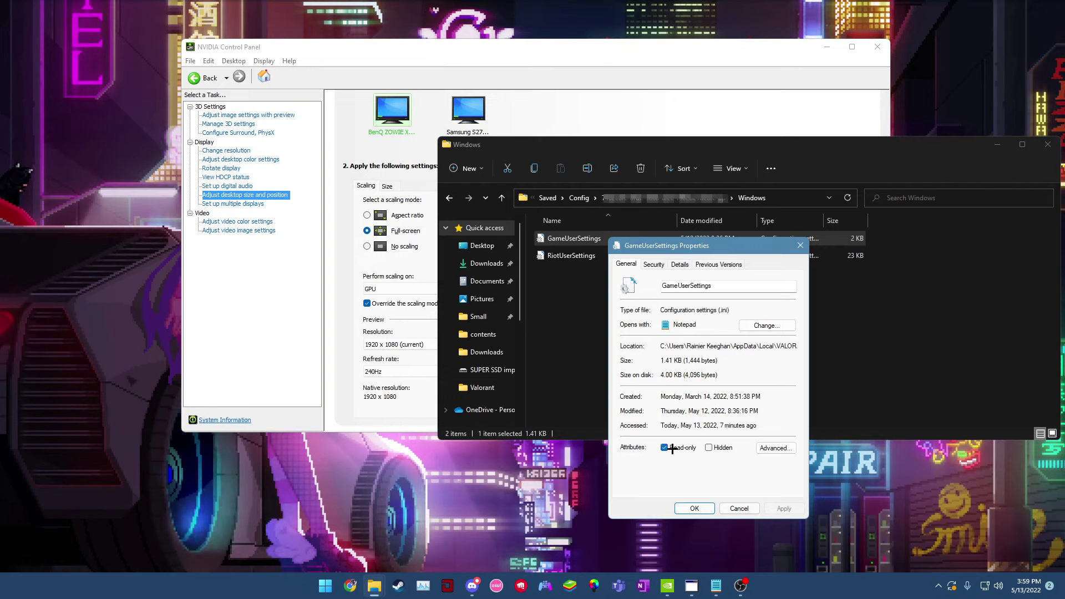
pyautogui.click(695, 508)
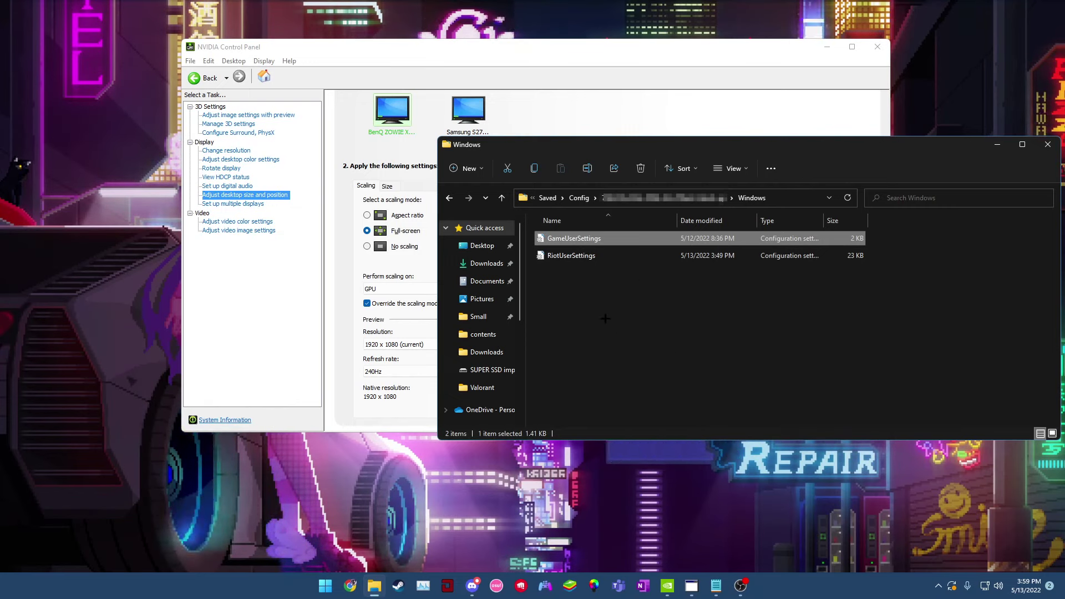
pyautogui.hotkey('alt', 'F4')
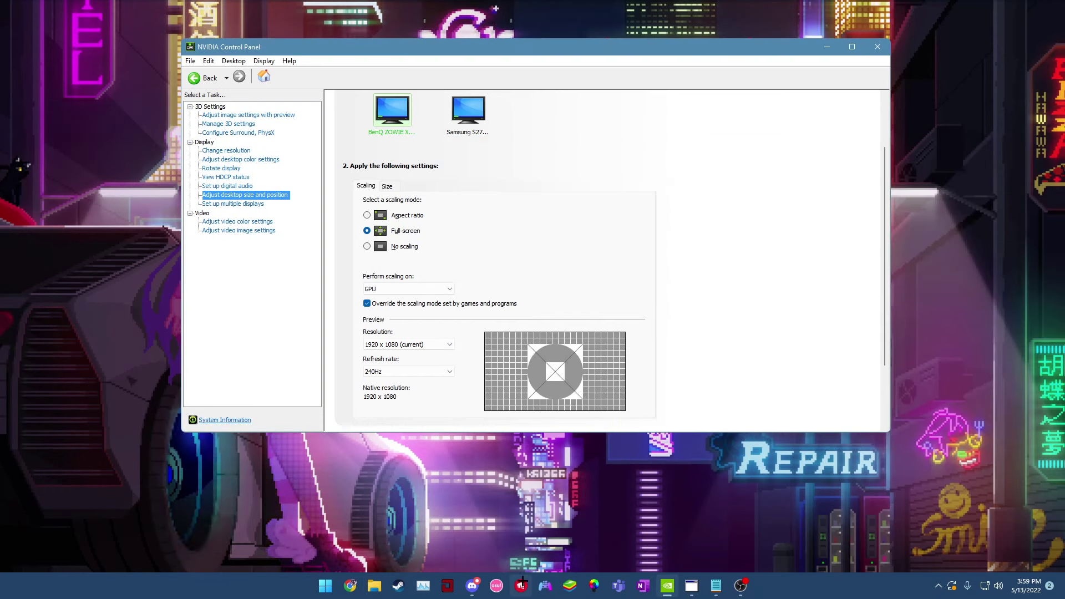
pyautogui.click(563, 471)
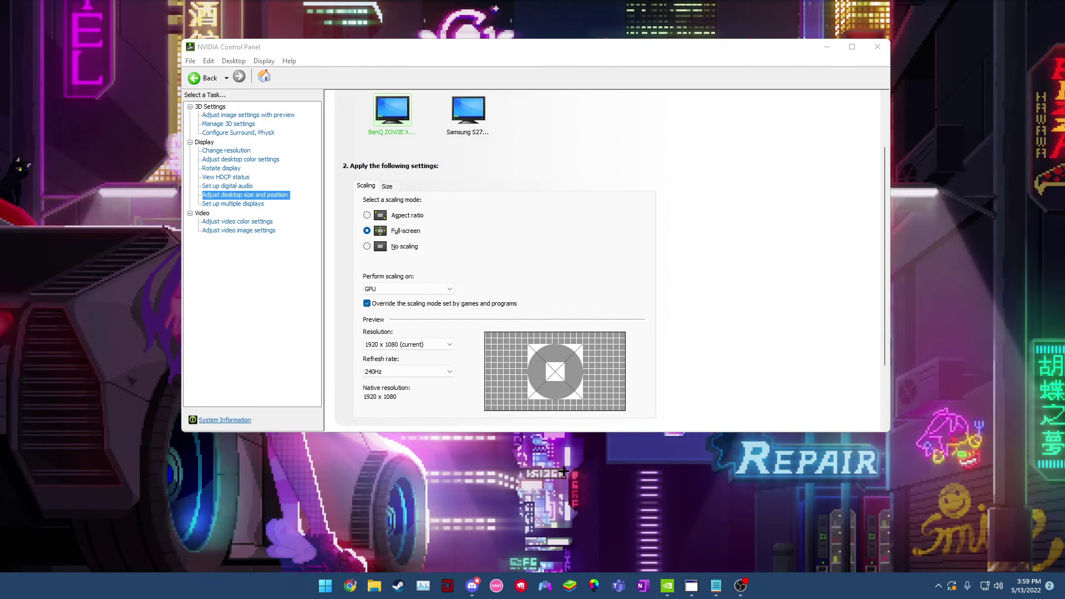
# - In VALORANT Video settings, keep Windowed mode, apply 1920x1080 resolution, and confirm
pyautogui.press('Escape')
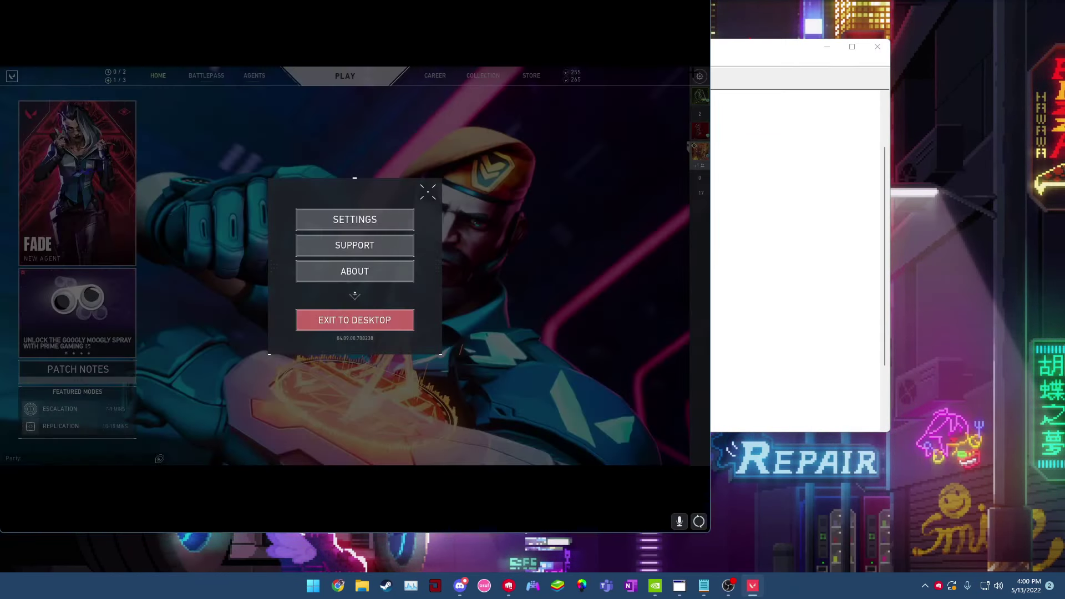
pyautogui.click(371, 221)
pyautogui.click(401, 77)
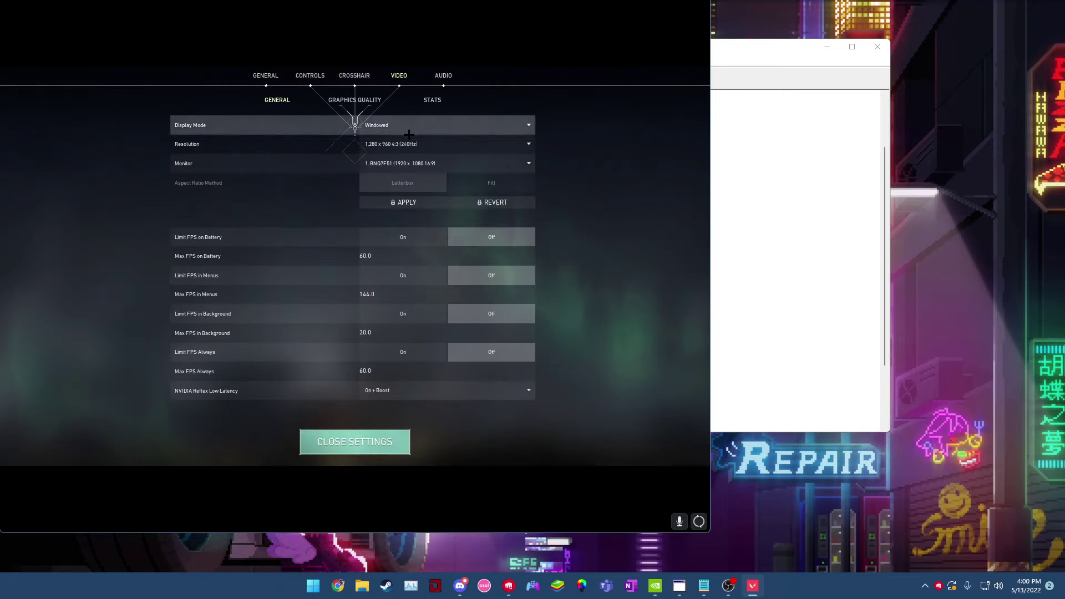
pyautogui.click(411, 127)
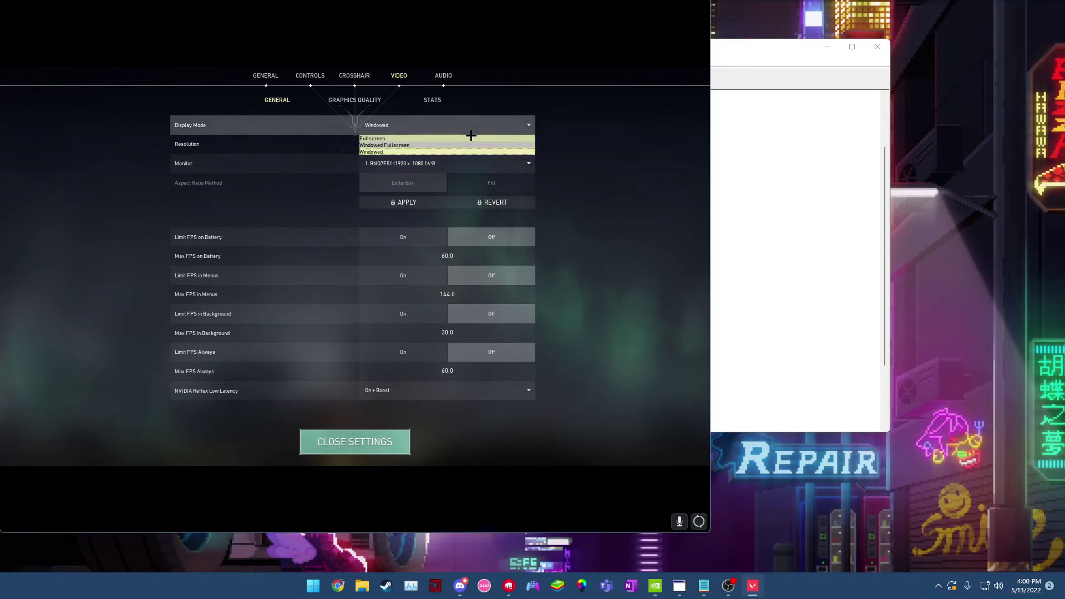
pyautogui.click(465, 152)
pyautogui.click(458, 145)
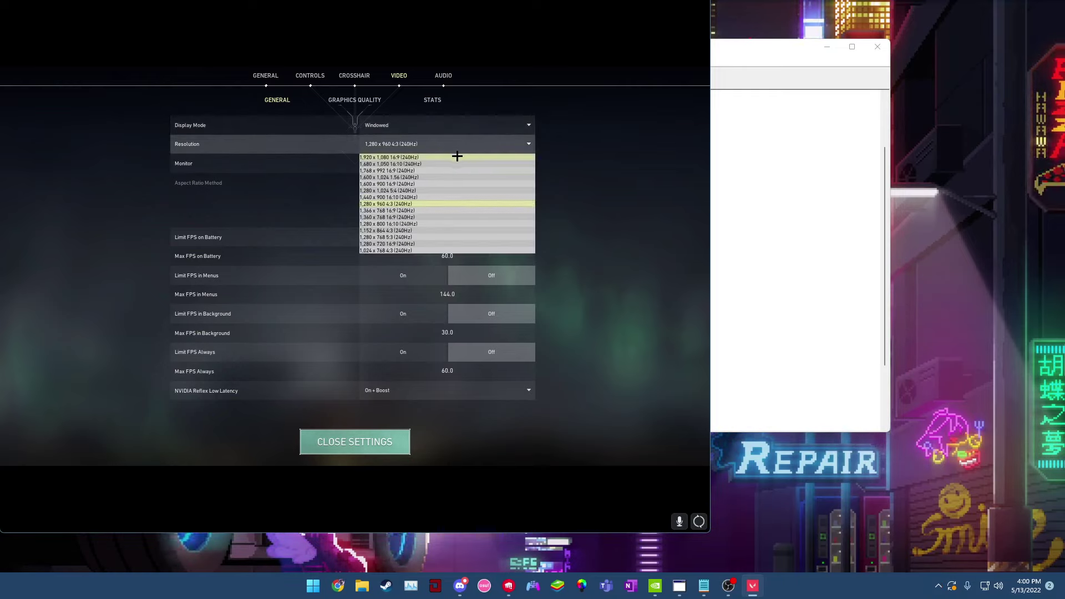
pyautogui.click(457, 156)
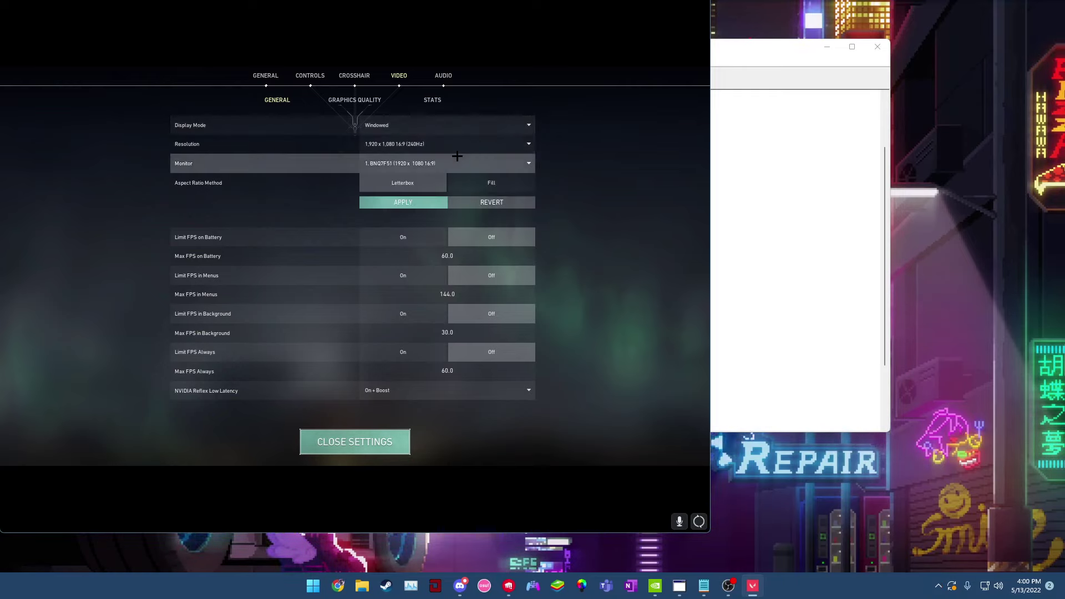
pyautogui.click(409, 205)
pyautogui.click(476, 373)
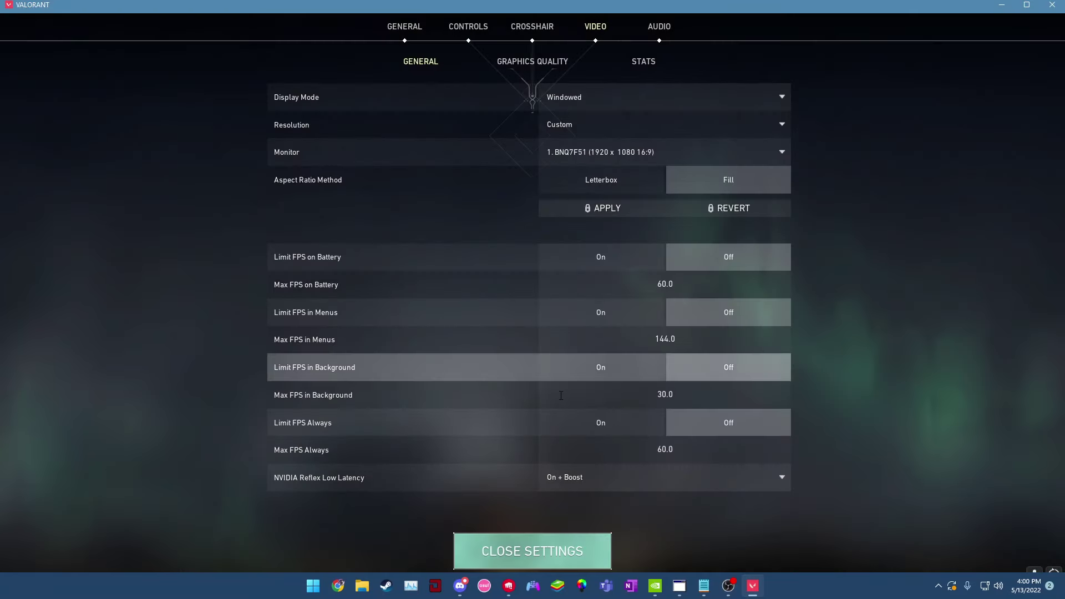
# - Apply 1280 × 960 on NVIDIA's Change Resolution page, then return to VALORANT
pyautogui.moveTo(685, 585)
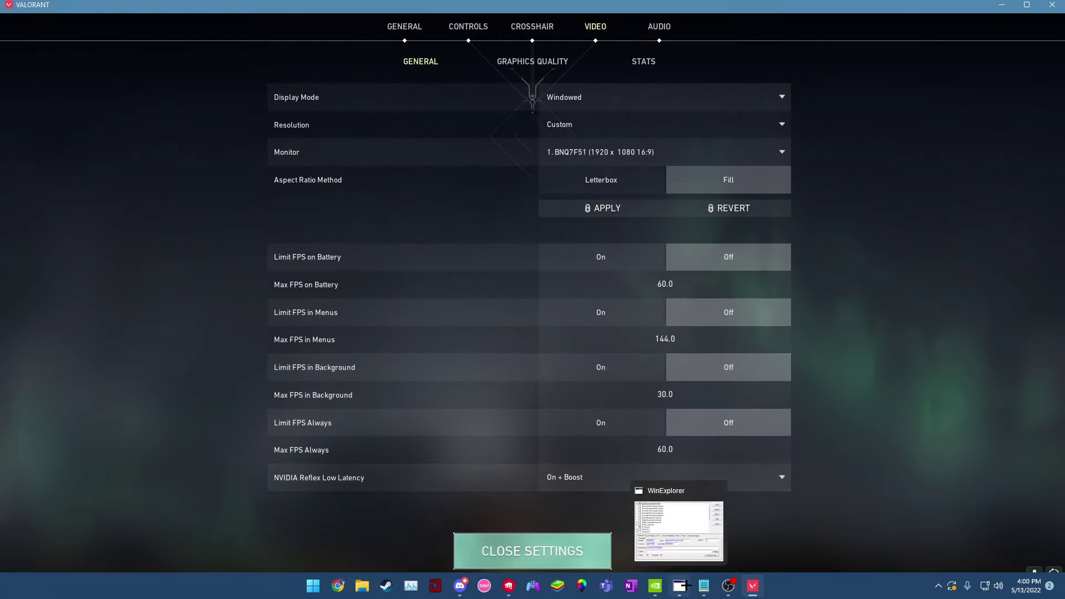
pyautogui.click(655, 585)
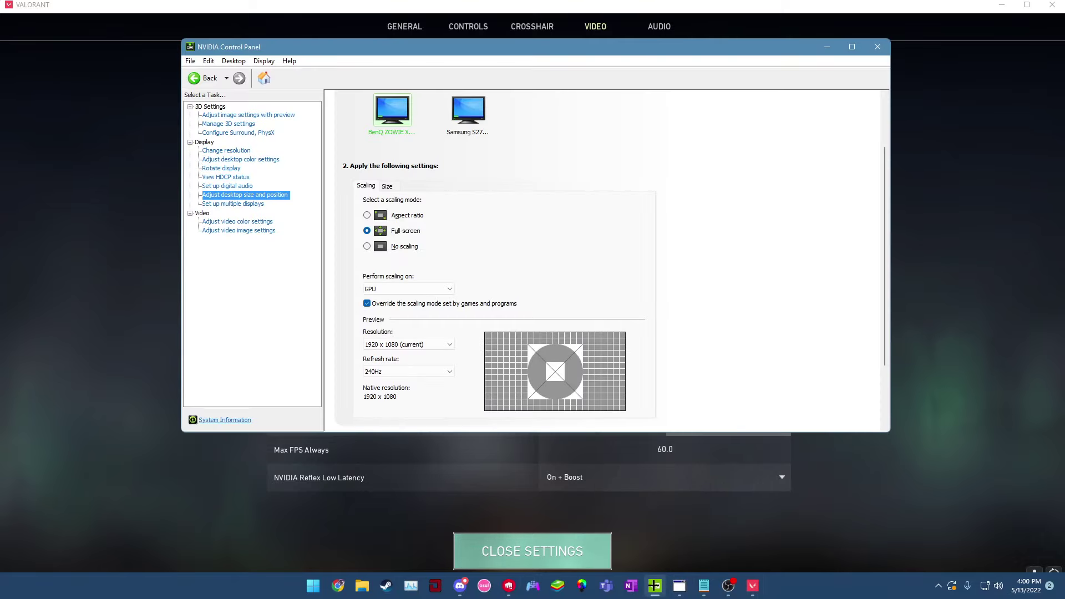
pyautogui.click(238, 151)
pyautogui.scroll(-3, 416, 355)
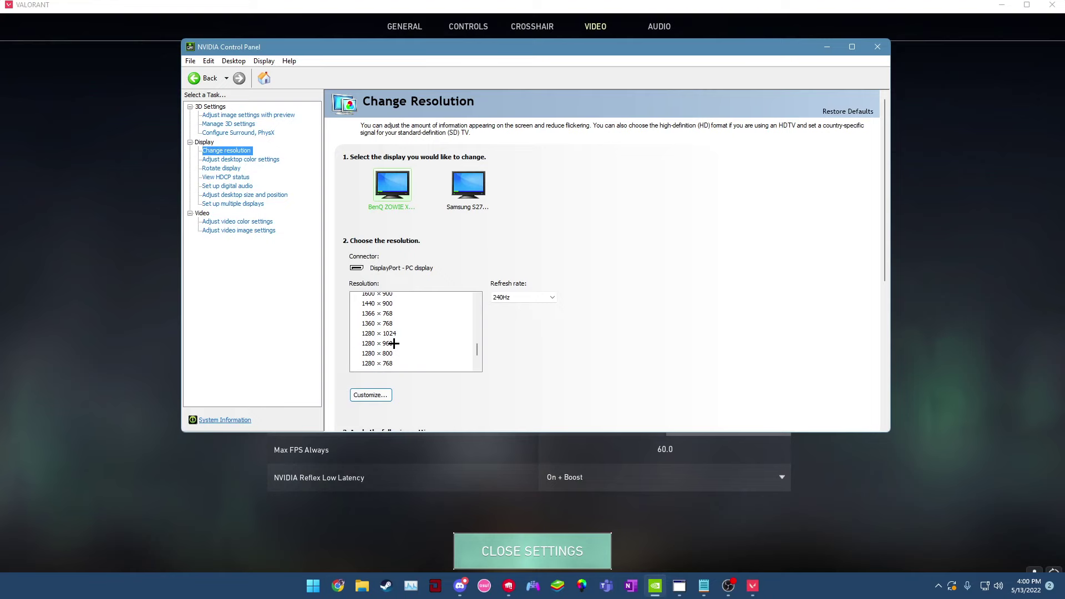
pyautogui.click(393, 344)
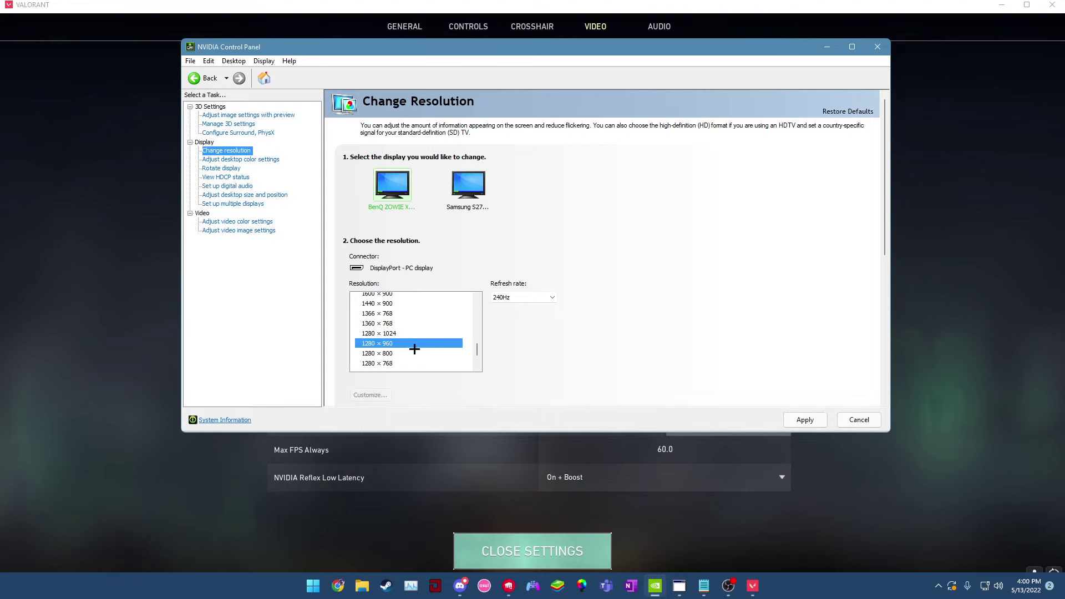
pyautogui.click(803, 421)
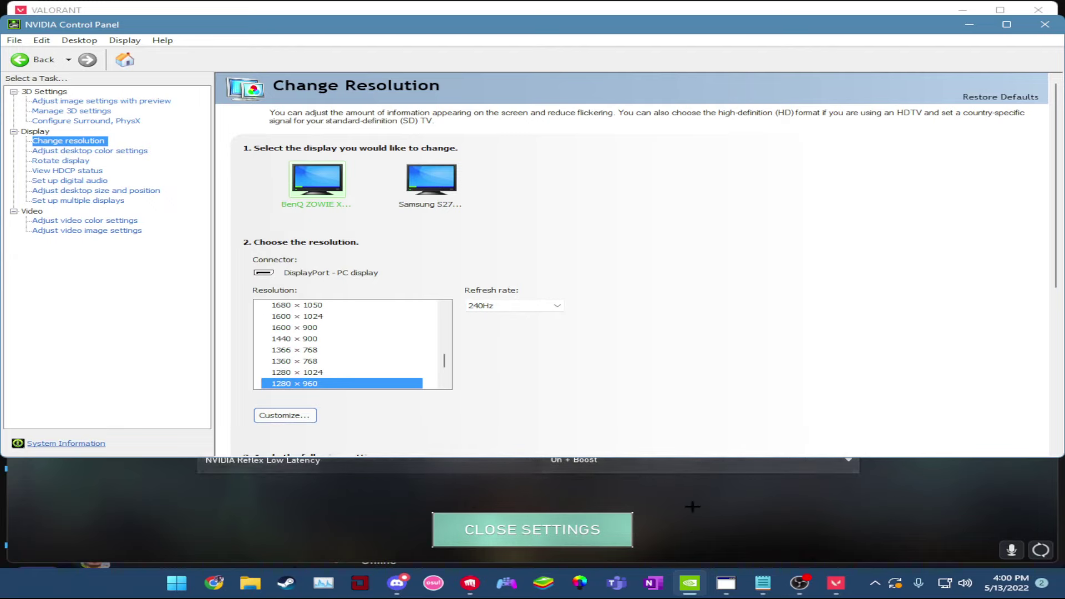
pyautogui.click(814, 521)
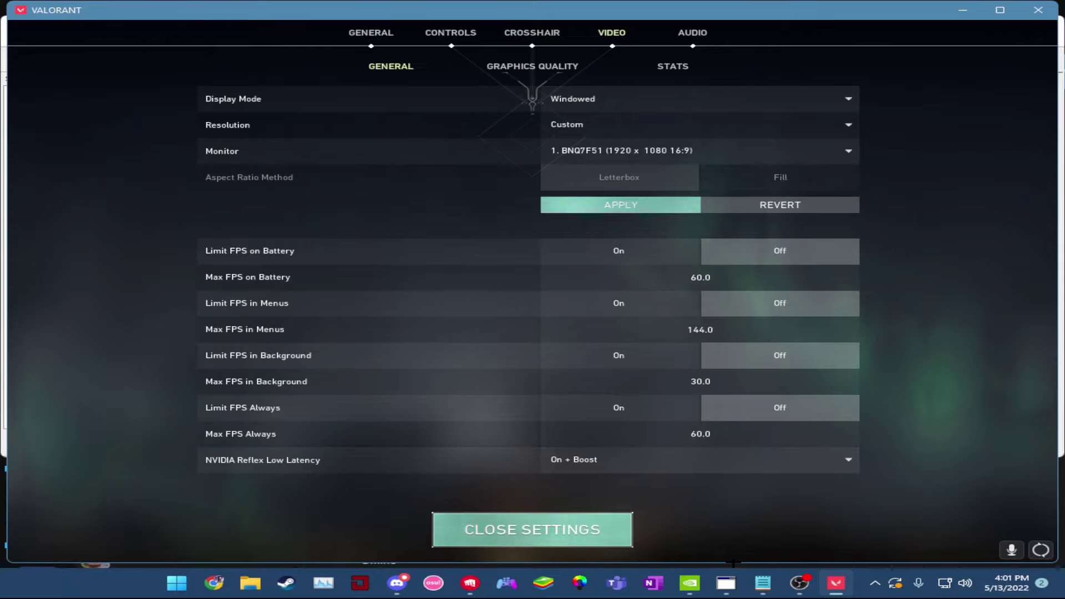
# - In WinExplorer, select the VALORANT window and untick its WS_BORDER style
pyautogui.press('super')
pyautogui.click(725, 582)
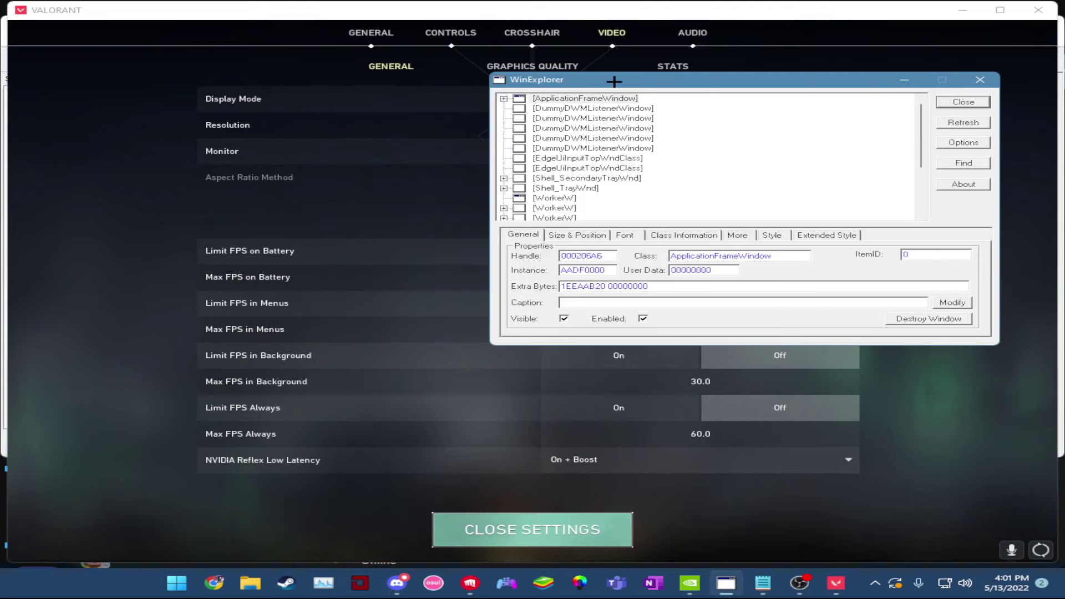
pyautogui.moveTo(614, 81); pyautogui.dragTo(607, 81)
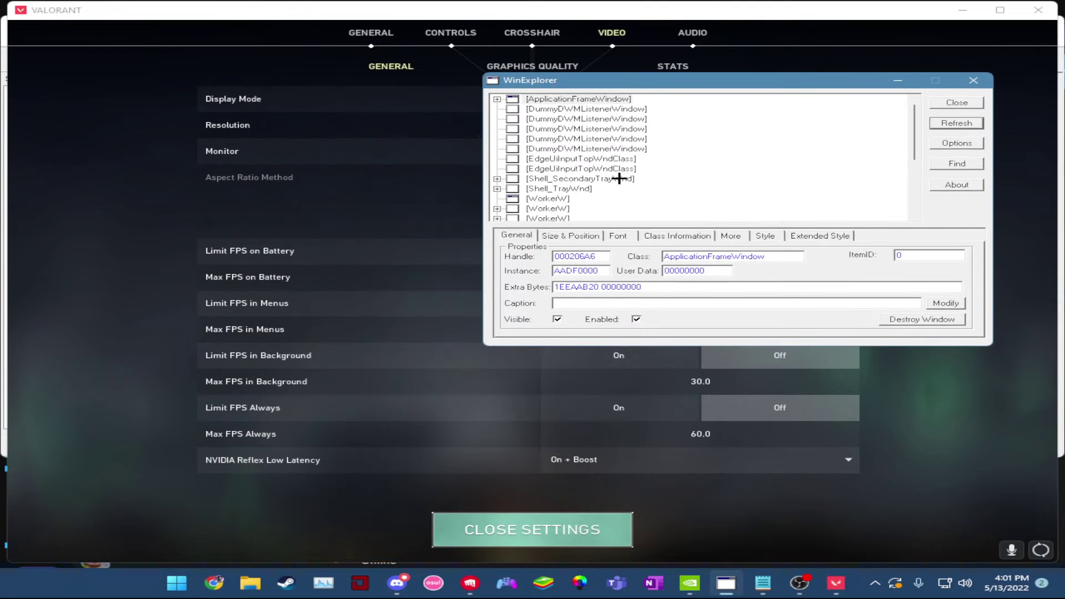
pyautogui.scroll(-5, 612, 174)
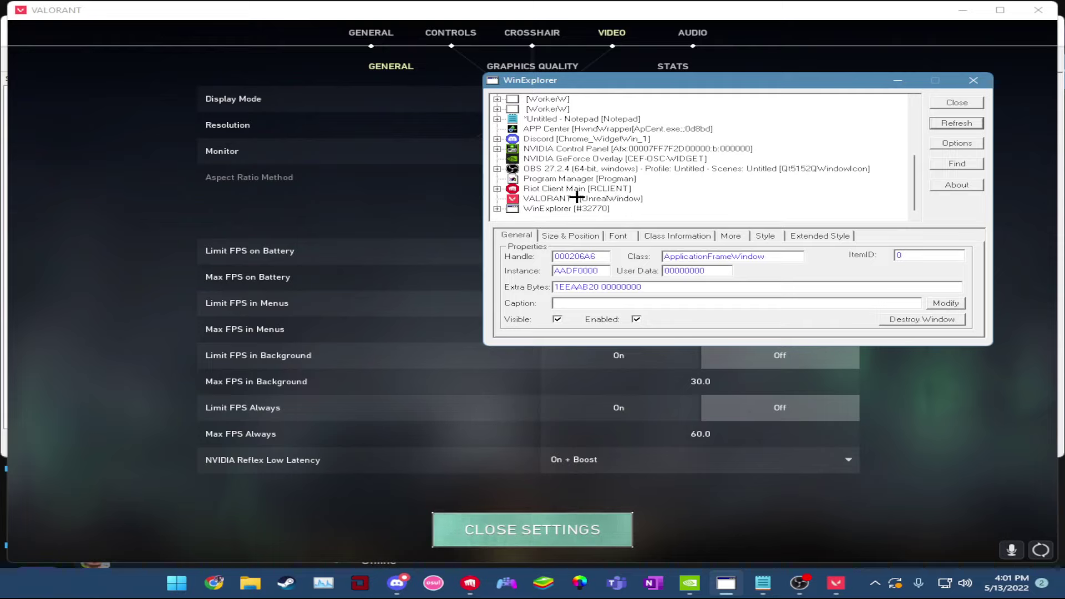
pyautogui.click(577, 198)
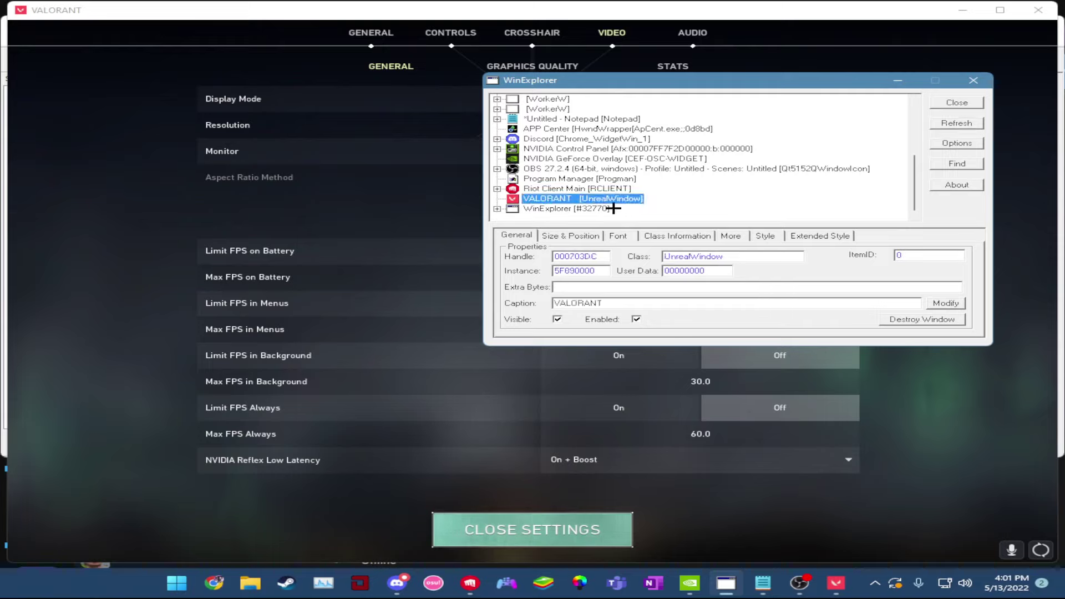
pyautogui.click(768, 236)
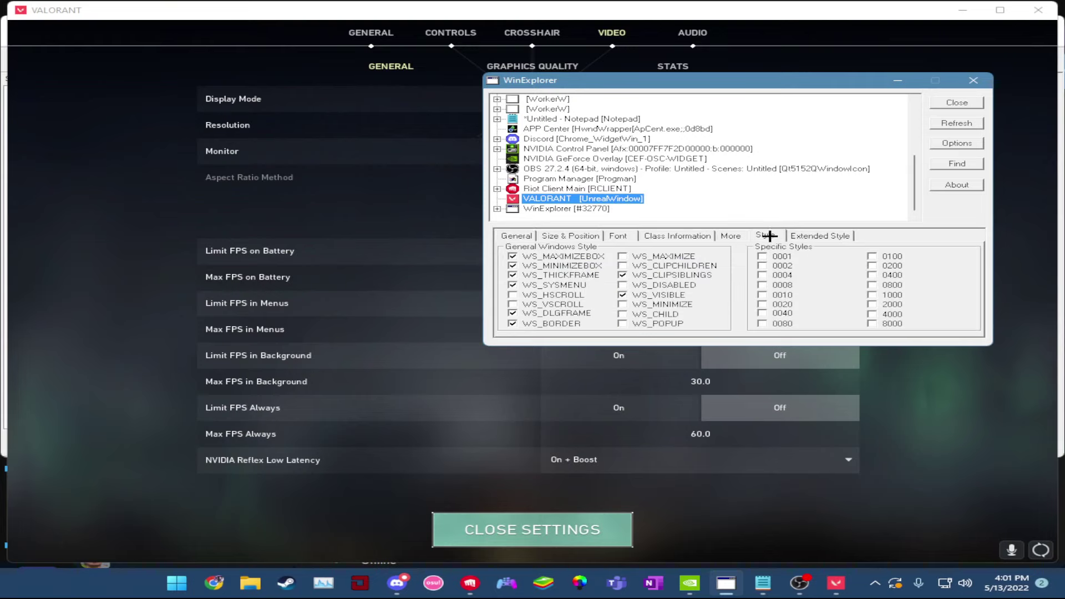
pyautogui.click(540, 324)
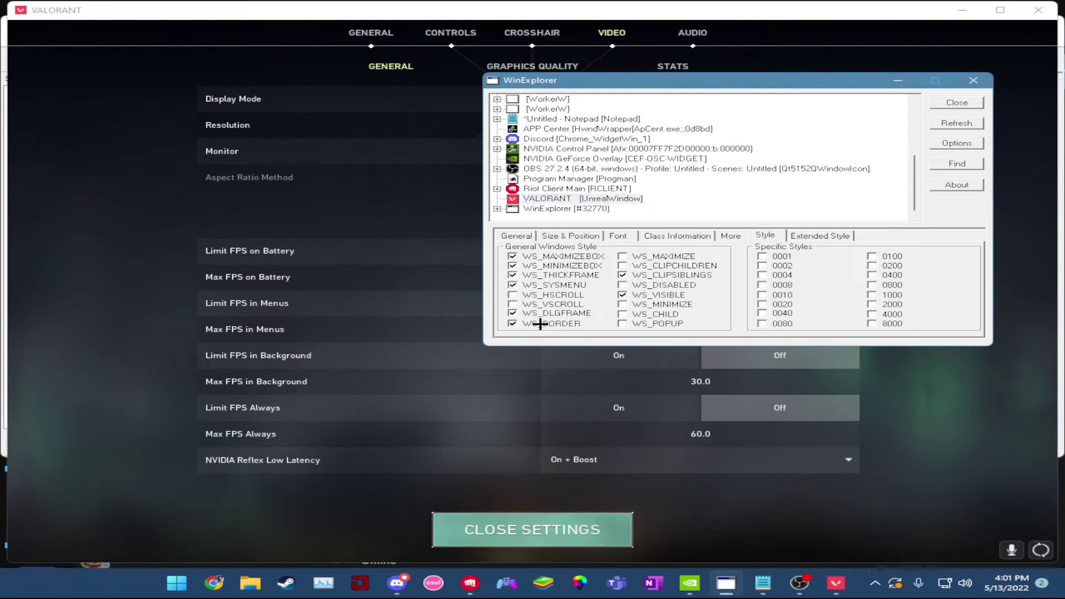
# - Set the game window state to Maximized and close VALORANT's settings
pyautogui.click(579, 236)
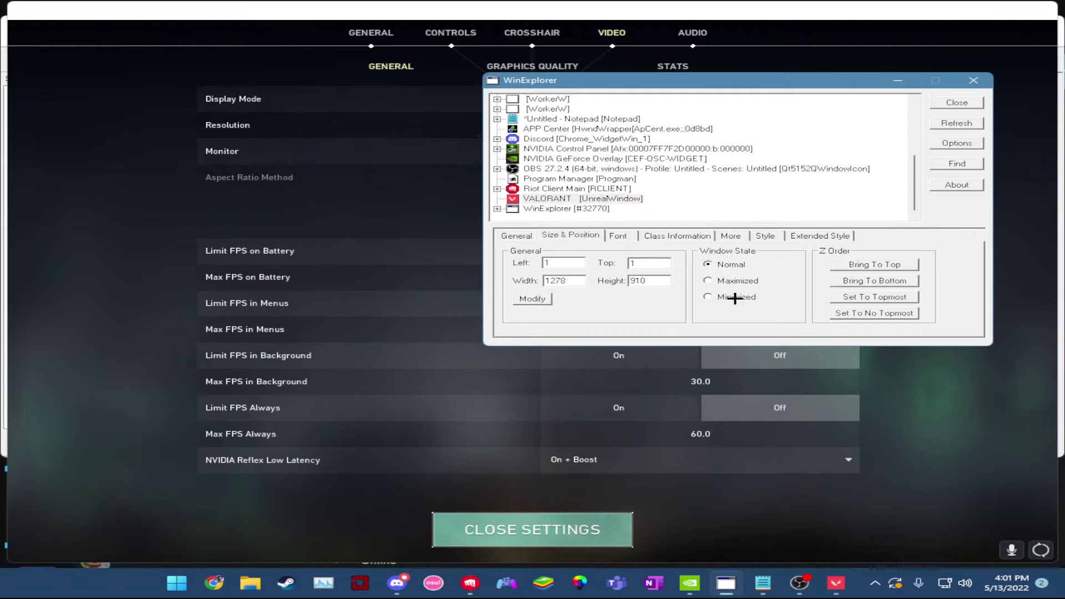
pyautogui.click(735, 280)
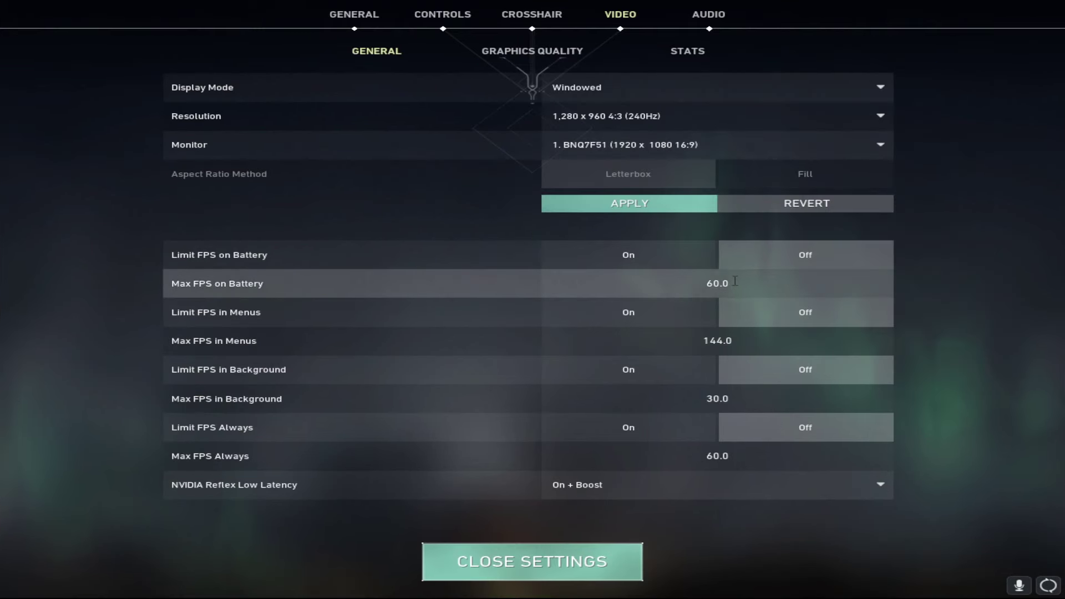
pyautogui.click(525, 554)
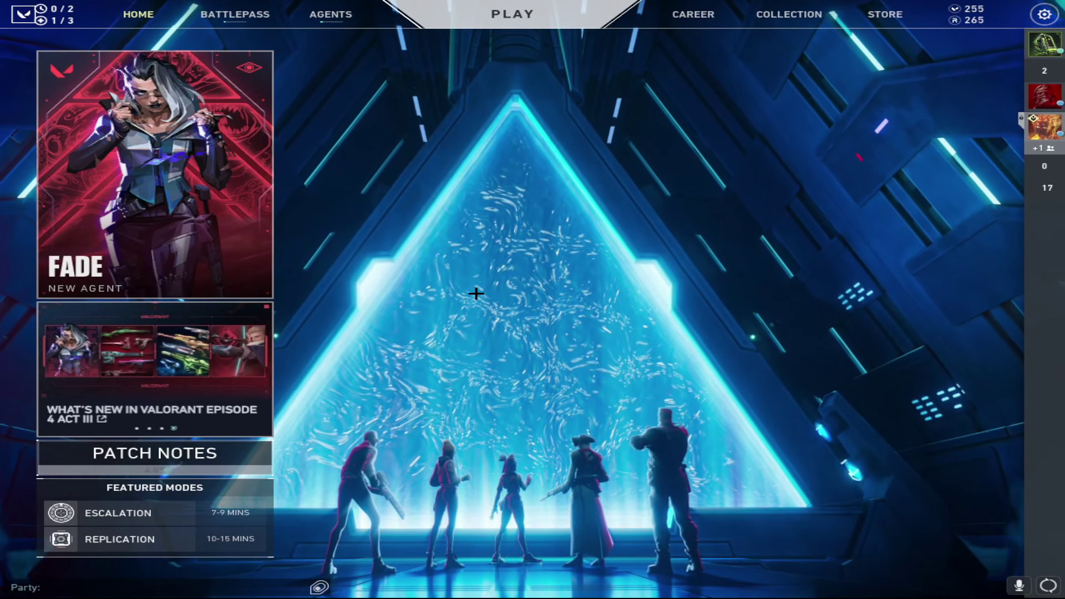
# - Enter the shooting range via PLAY > PRACTICE and walk toward the arched wall
pyautogui.click(494, 31)
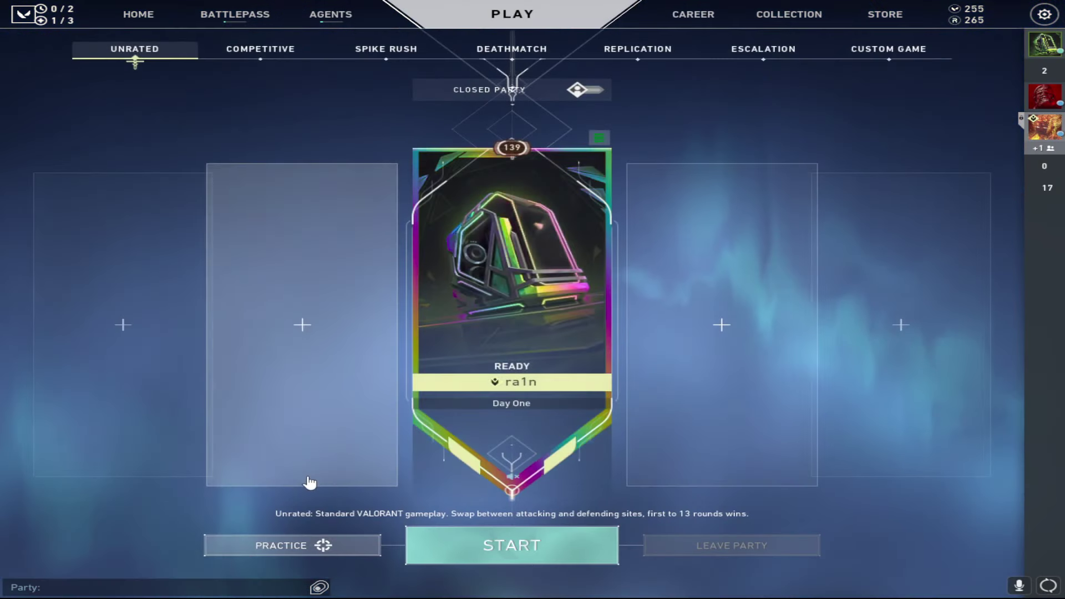
pyautogui.click(347, 549)
pyautogui.click(531, 452)
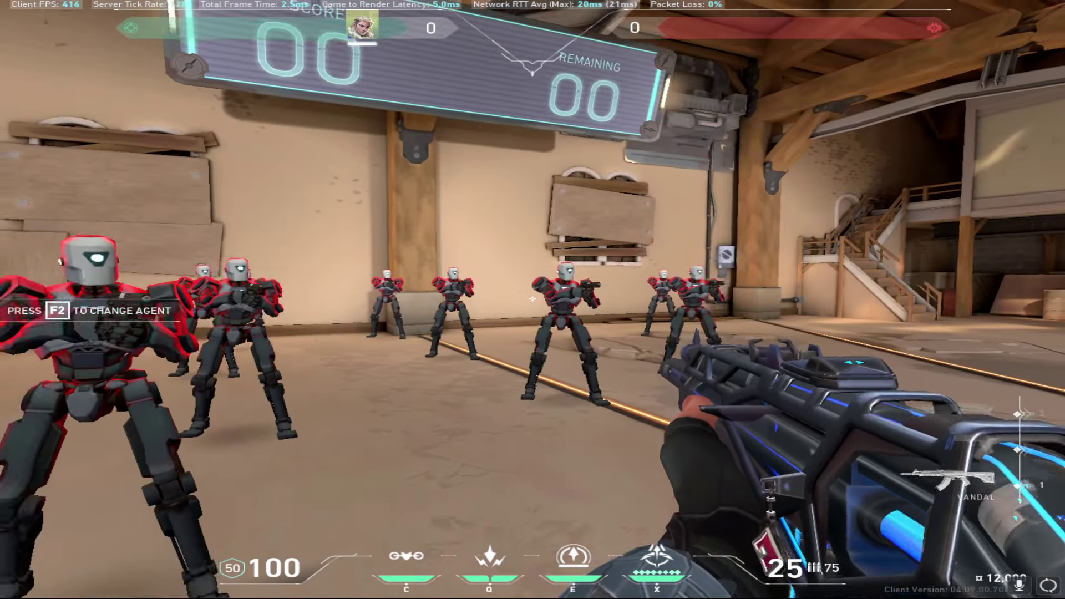
pyautogui.moveTo(532, 299)
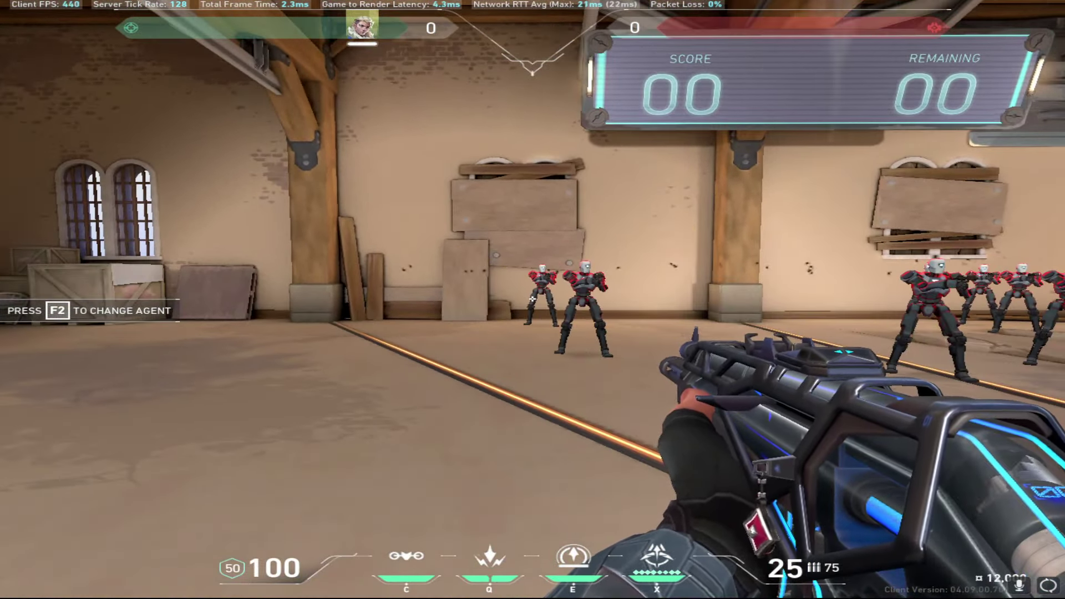
pyautogui.press('y')
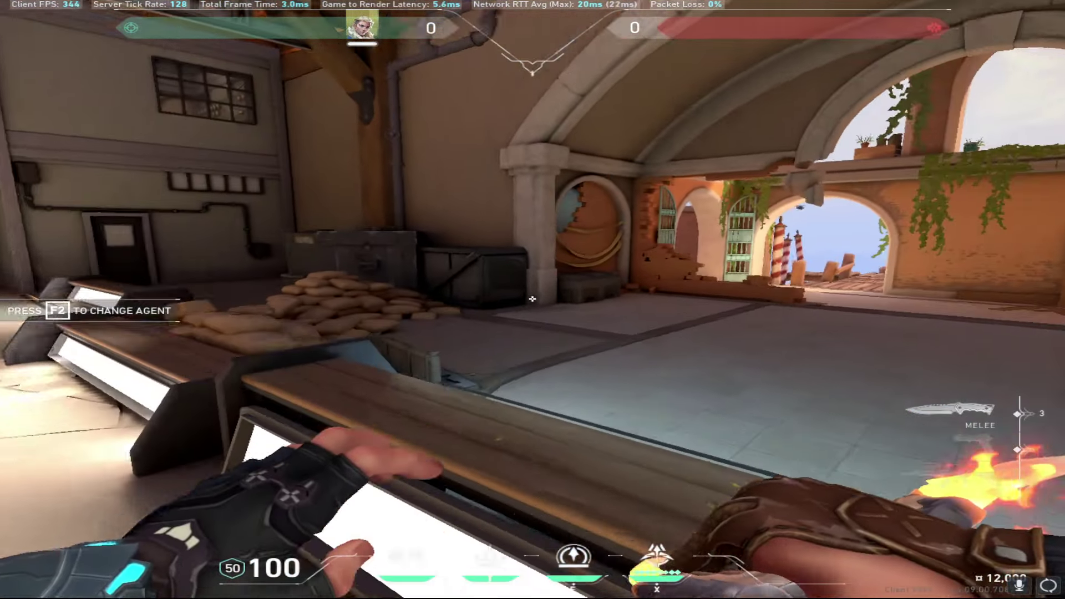
pyautogui.press('w')
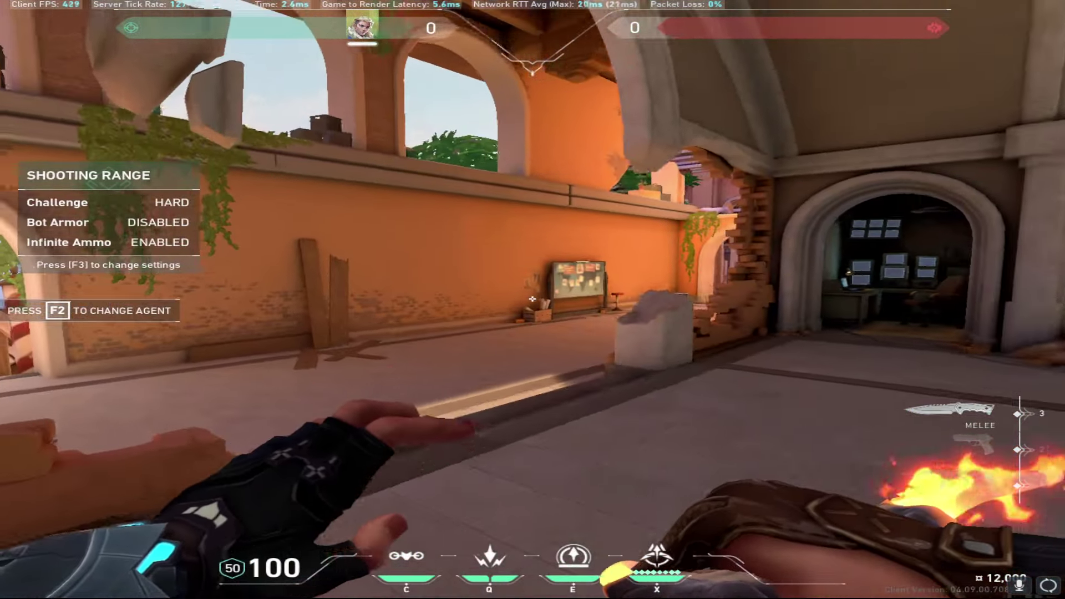
pyautogui.press('w')
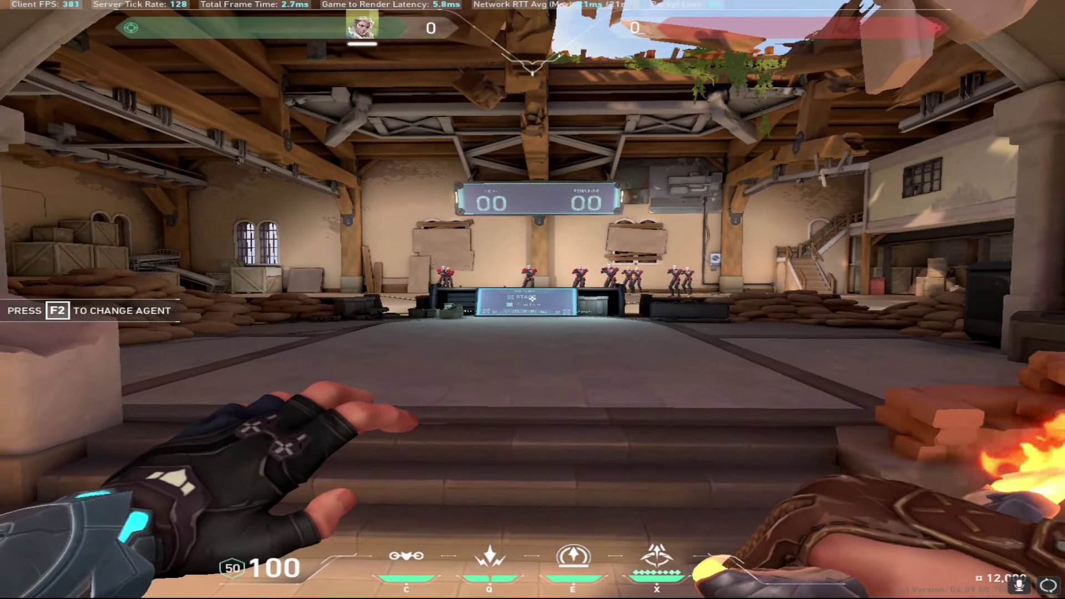
pyautogui.press('w')
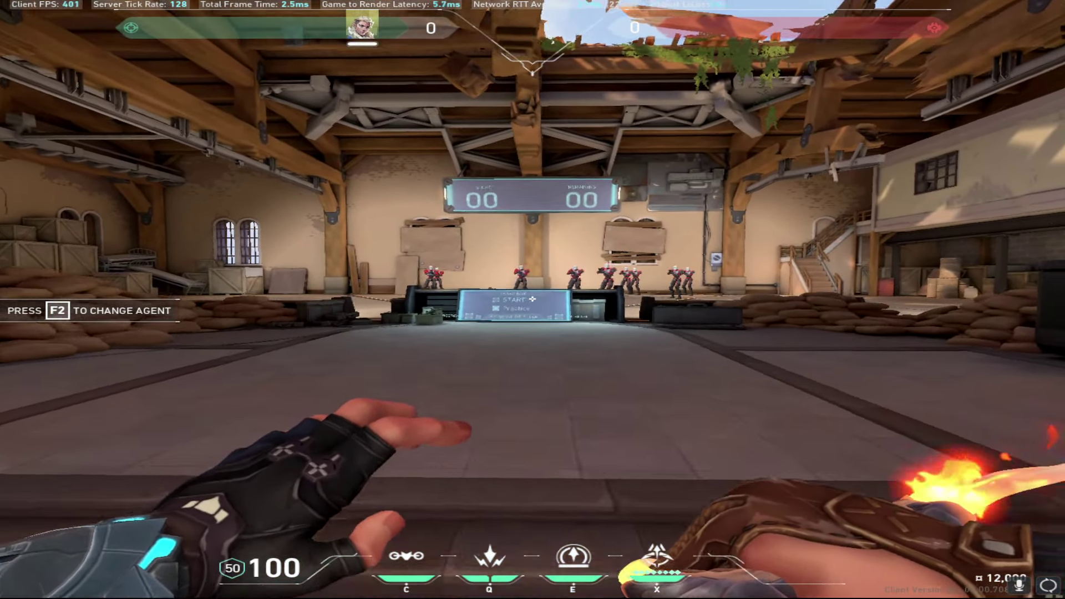
pyautogui.press('w')
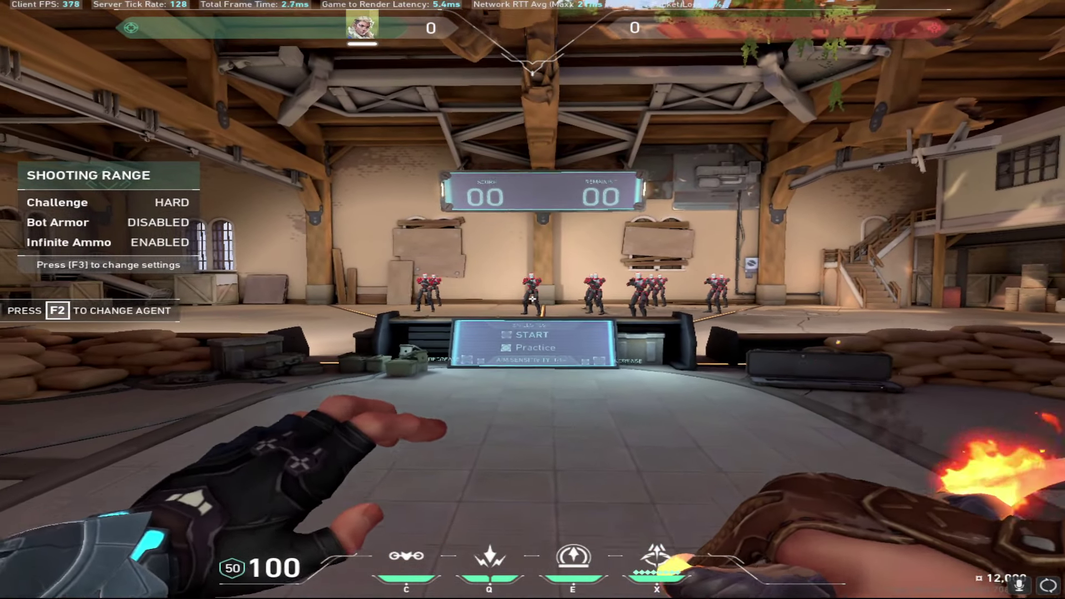
pyautogui.press('s')
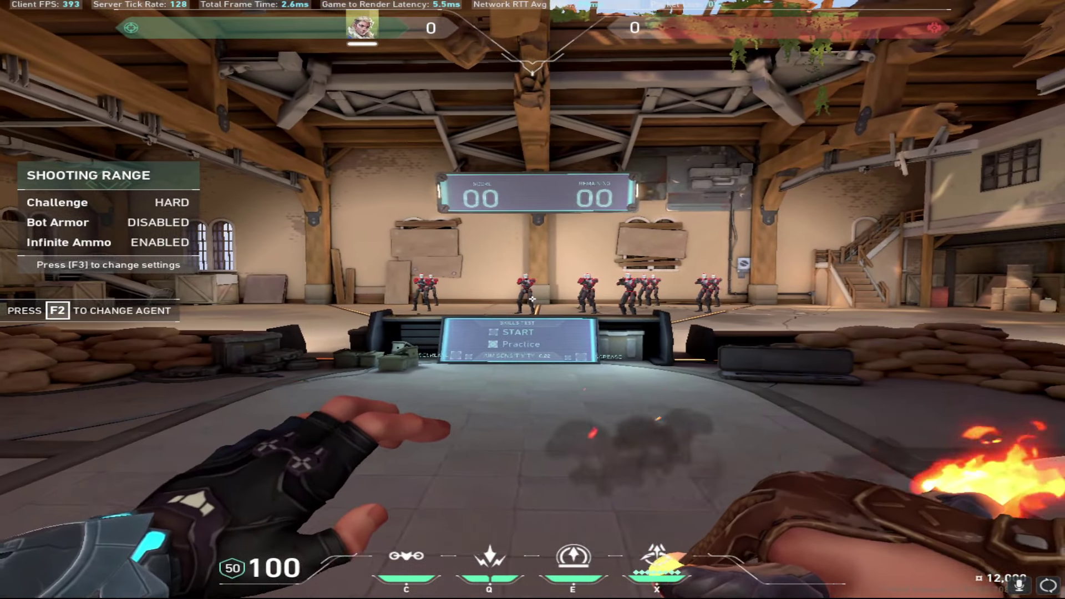
pyautogui.press('s')
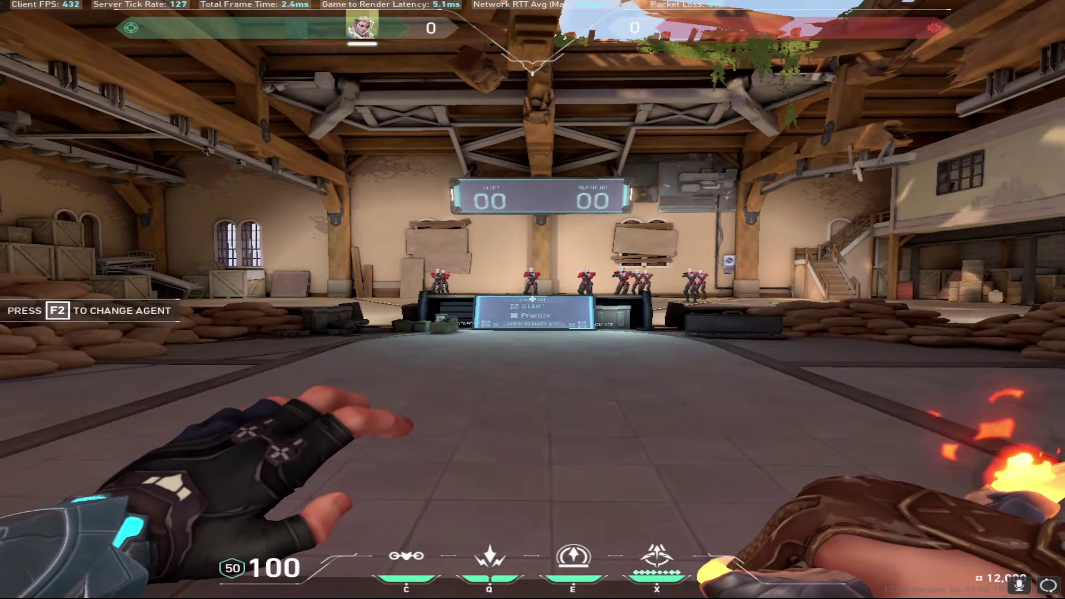
pyautogui.press('s')
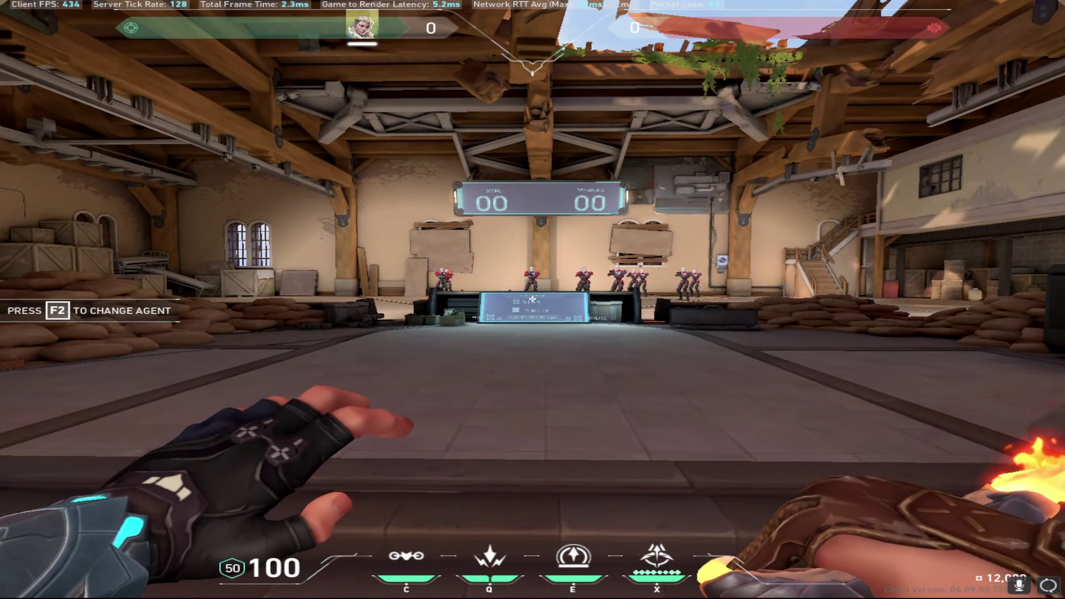
pyautogui.press('w')
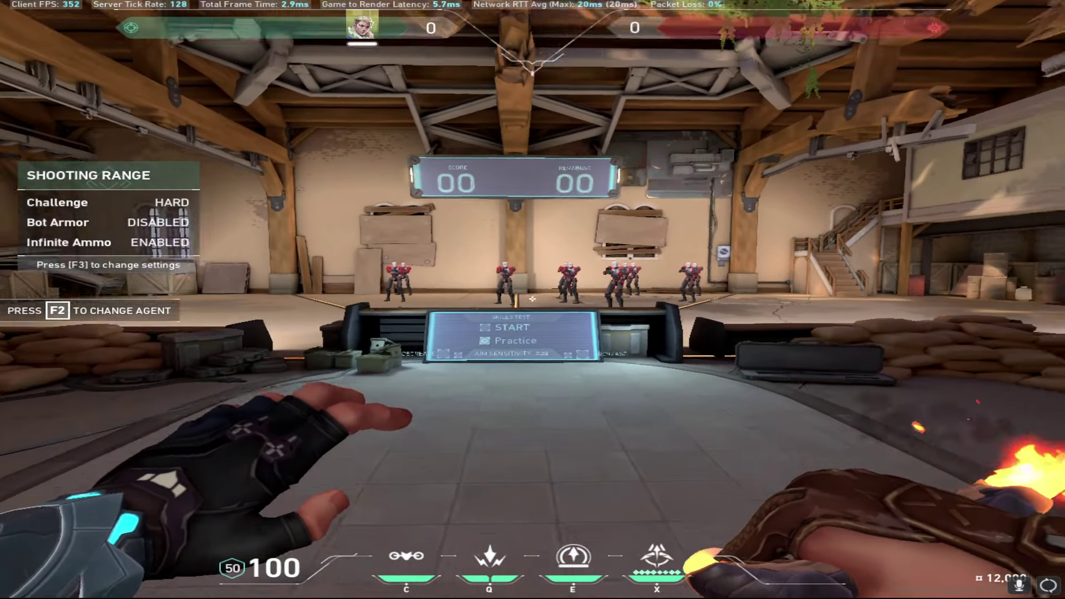
pyautogui.press('d')
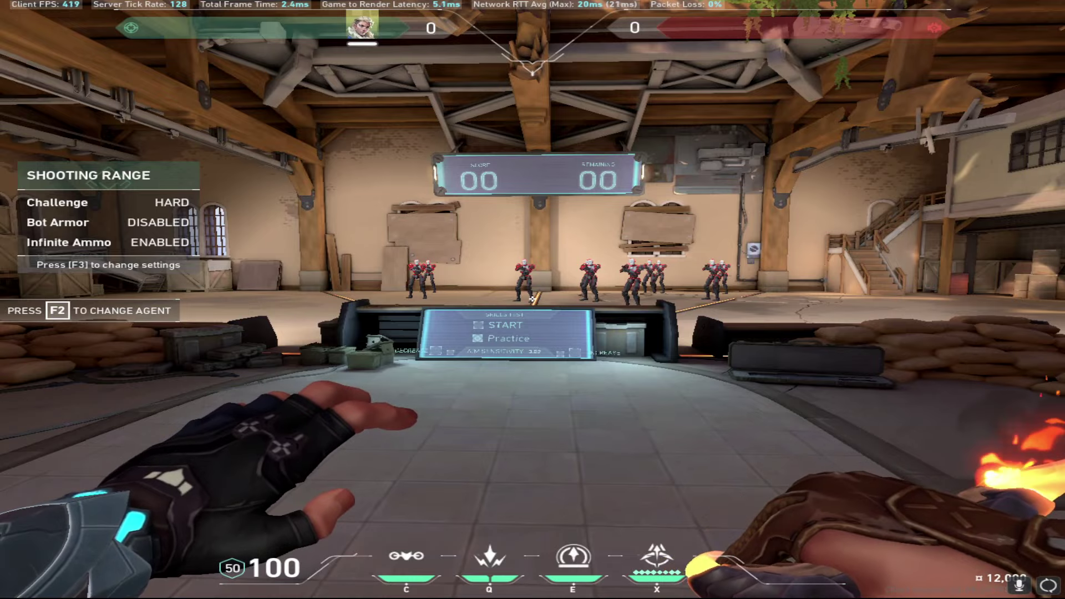
pyautogui.press('s')
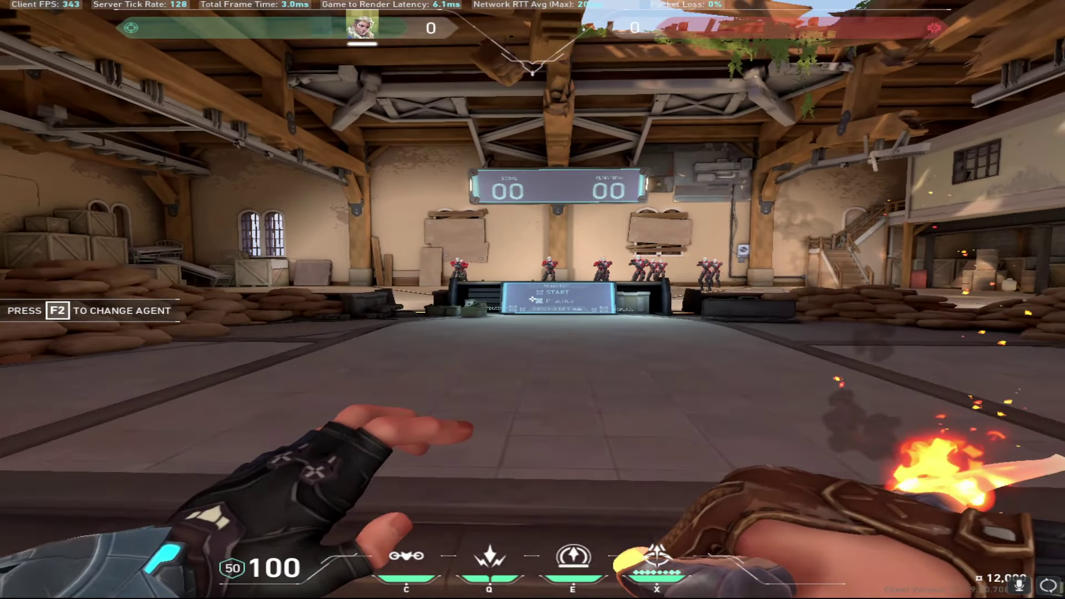
pyautogui.press('s')
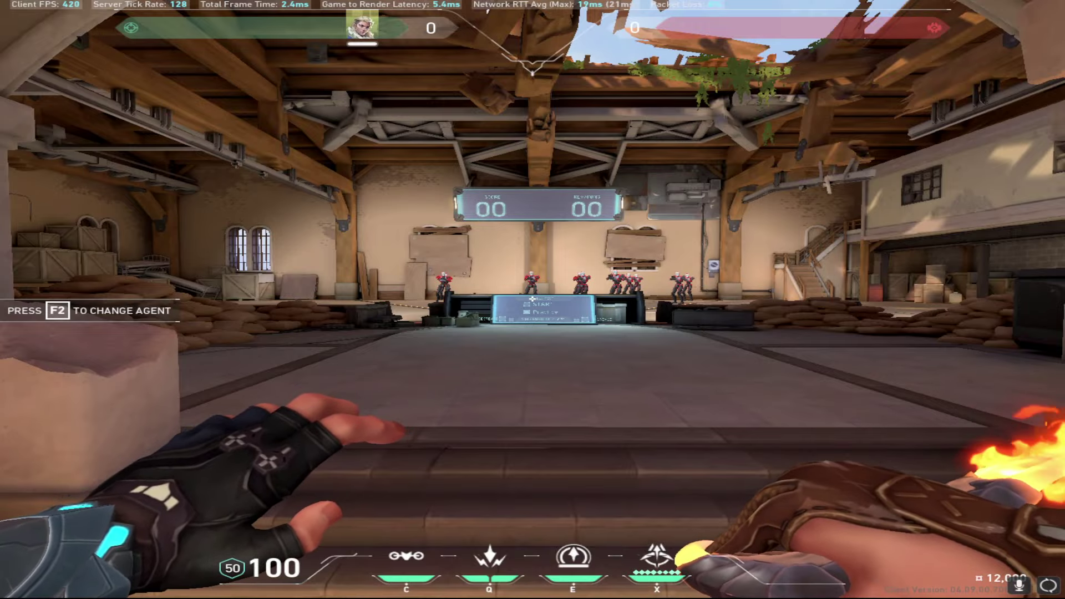
pyautogui.press('w')
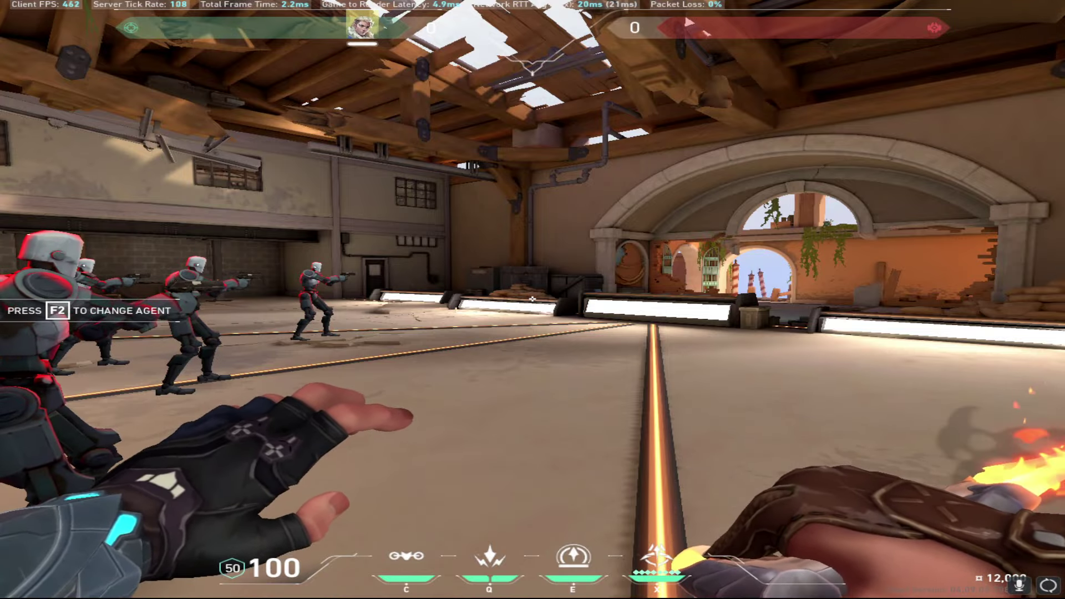
pyautogui.press('w')
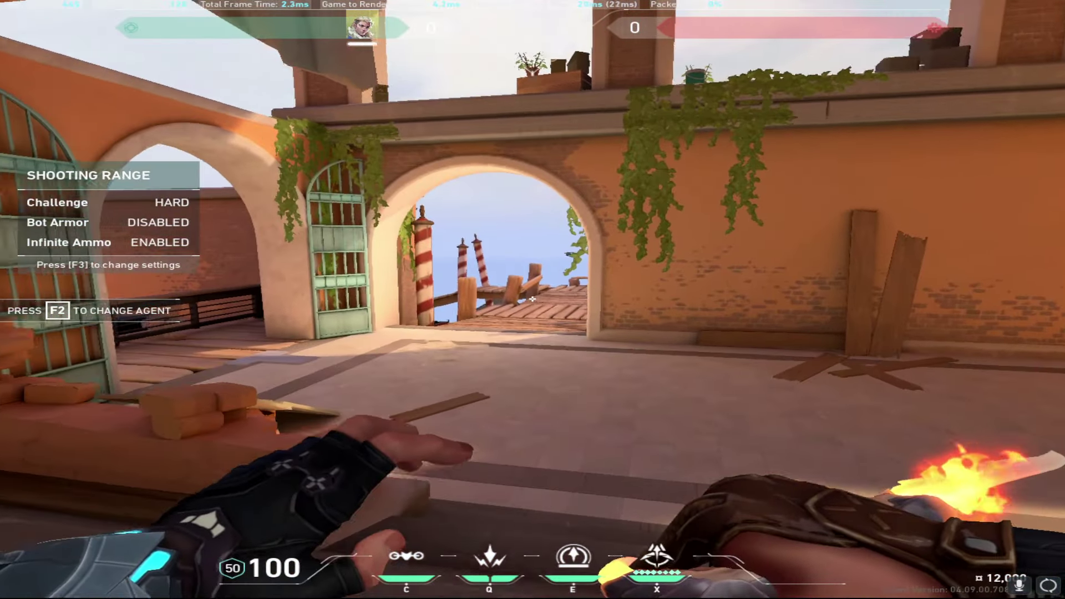
pyautogui.press('w')
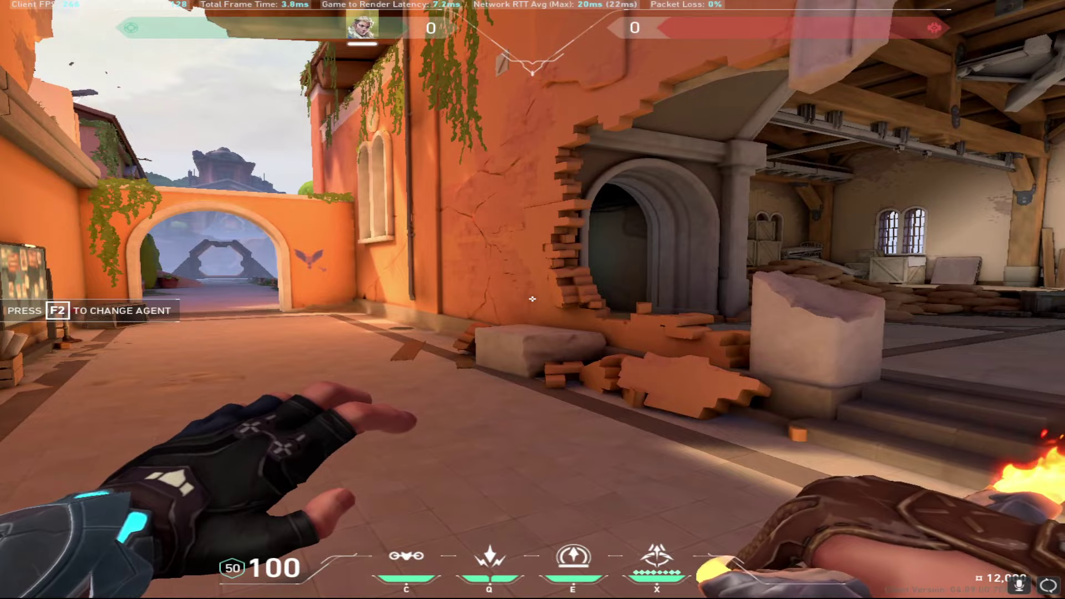
pyautogui.press('w')
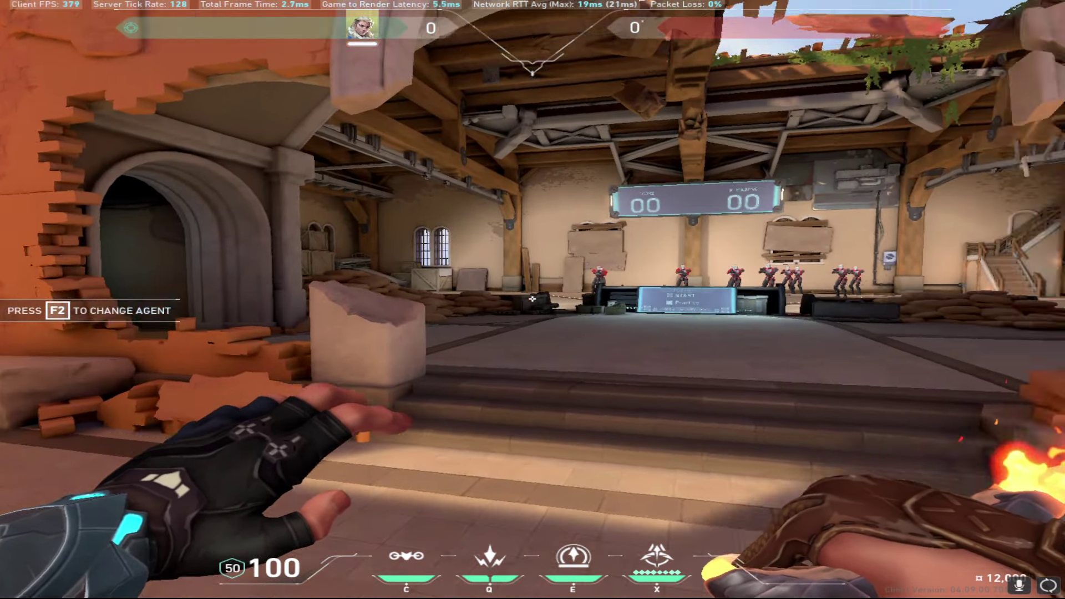
pyautogui.press('s')
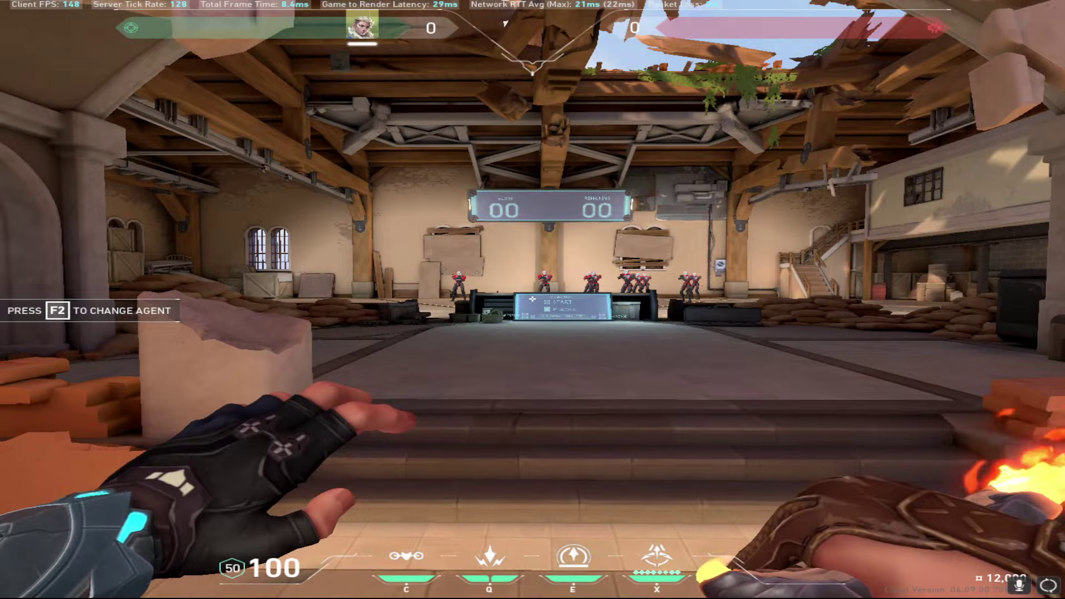
pyautogui.press('a')
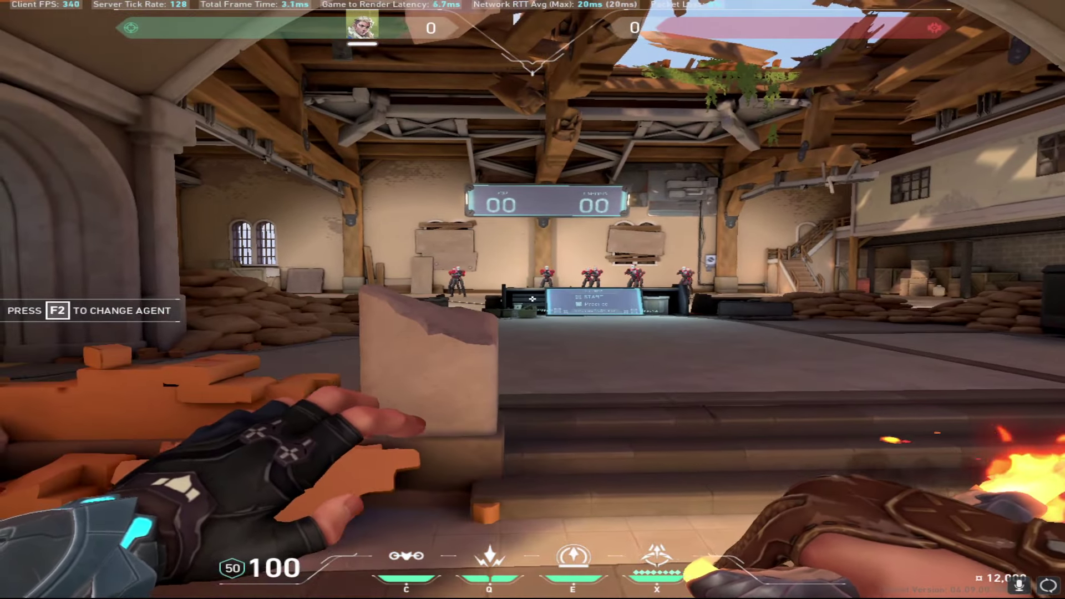
pyautogui.press('d')
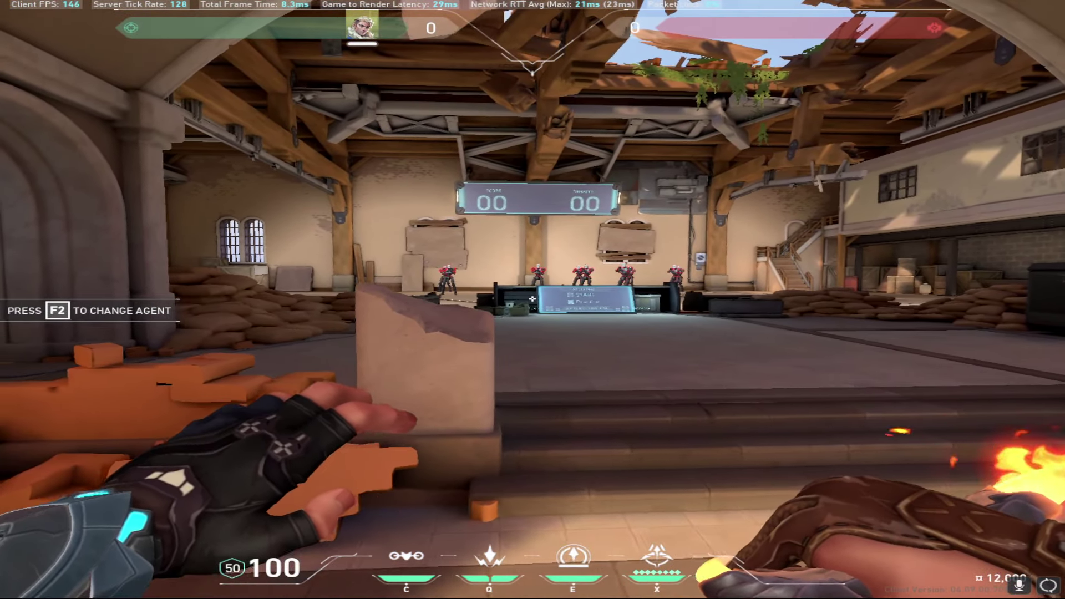
pyautogui.press('w')
pyautogui.press('a')
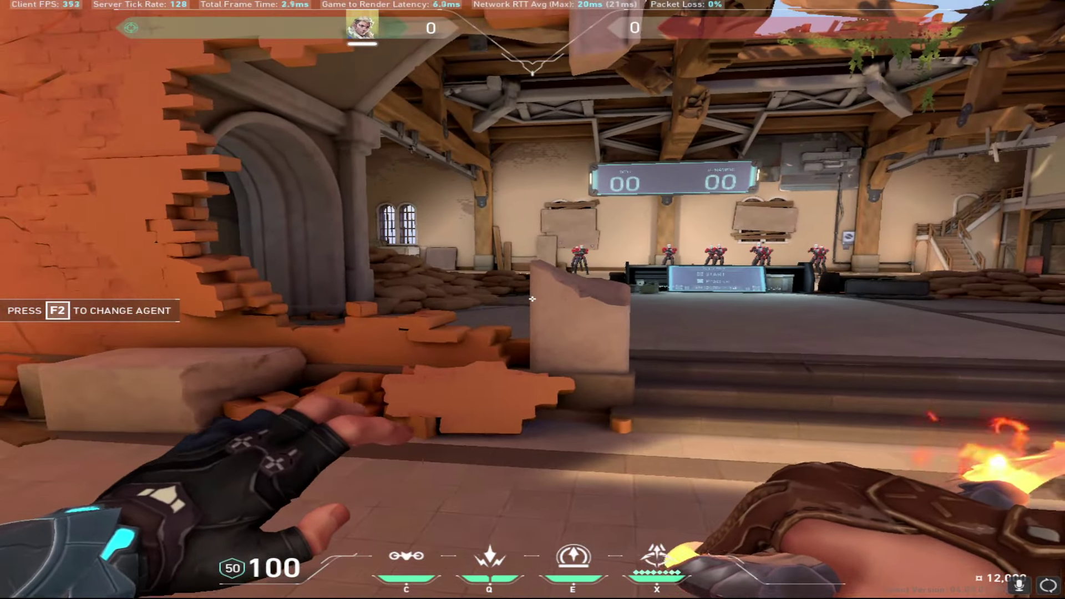
pyautogui.press('s')
pyautogui.press('d')
pyautogui.press('w')
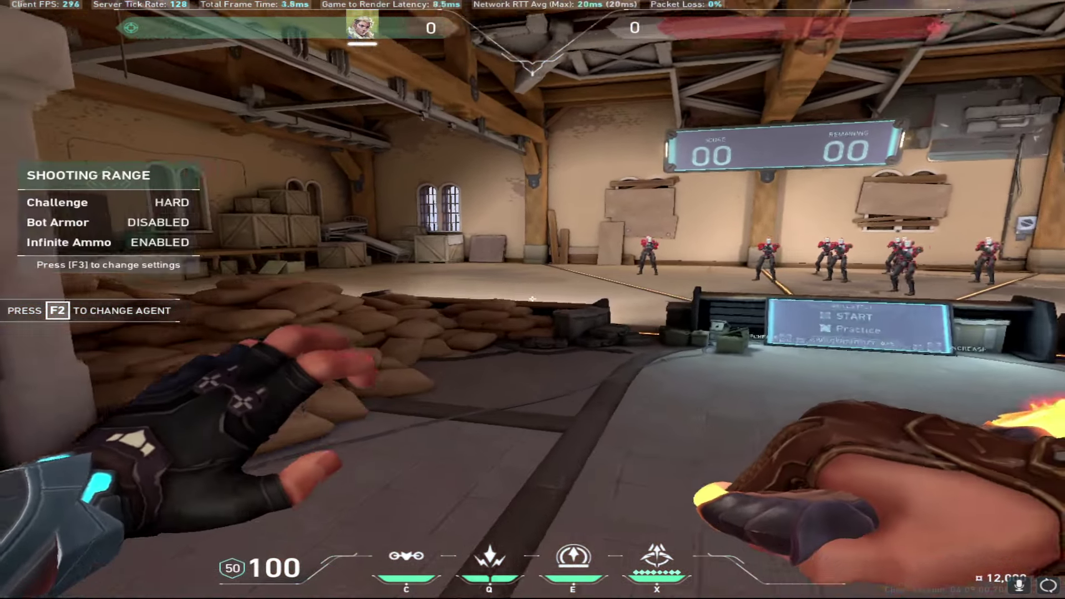
pyautogui.press('w')
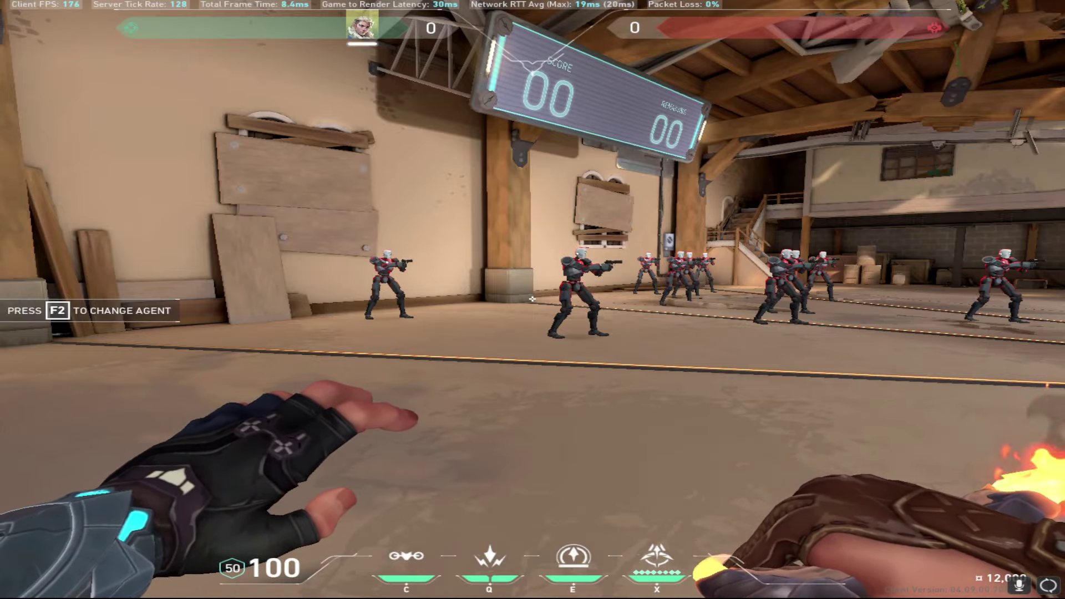
pyautogui.press('w')
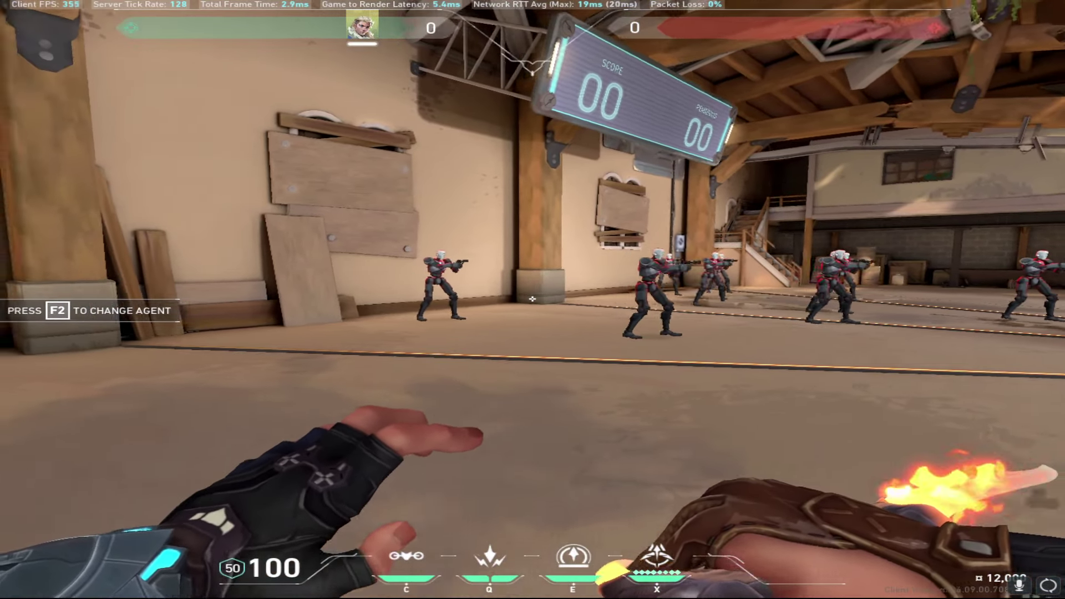
pyautogui.press('w')
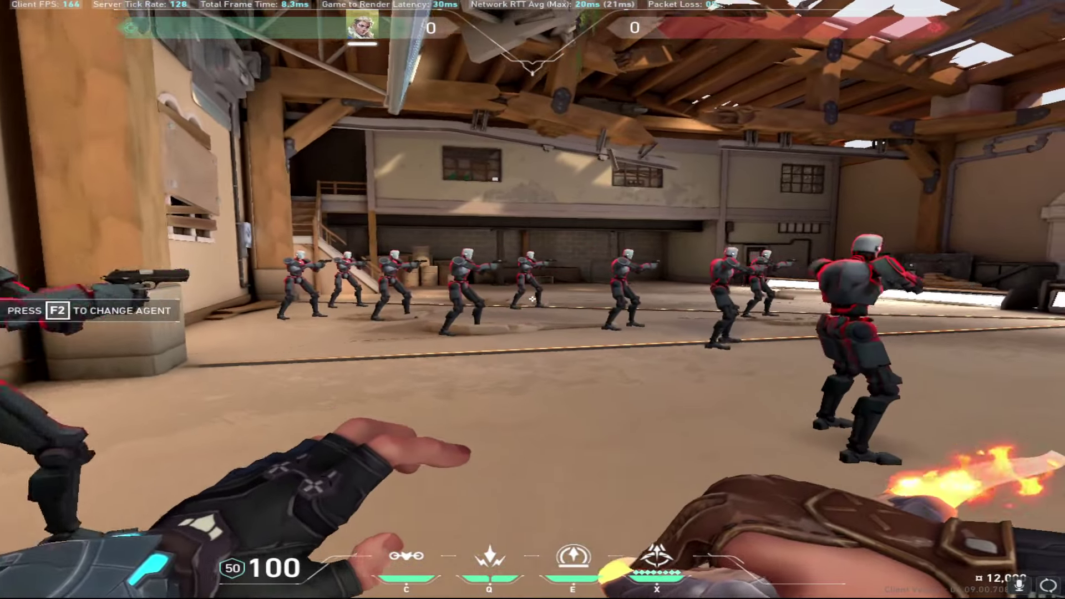